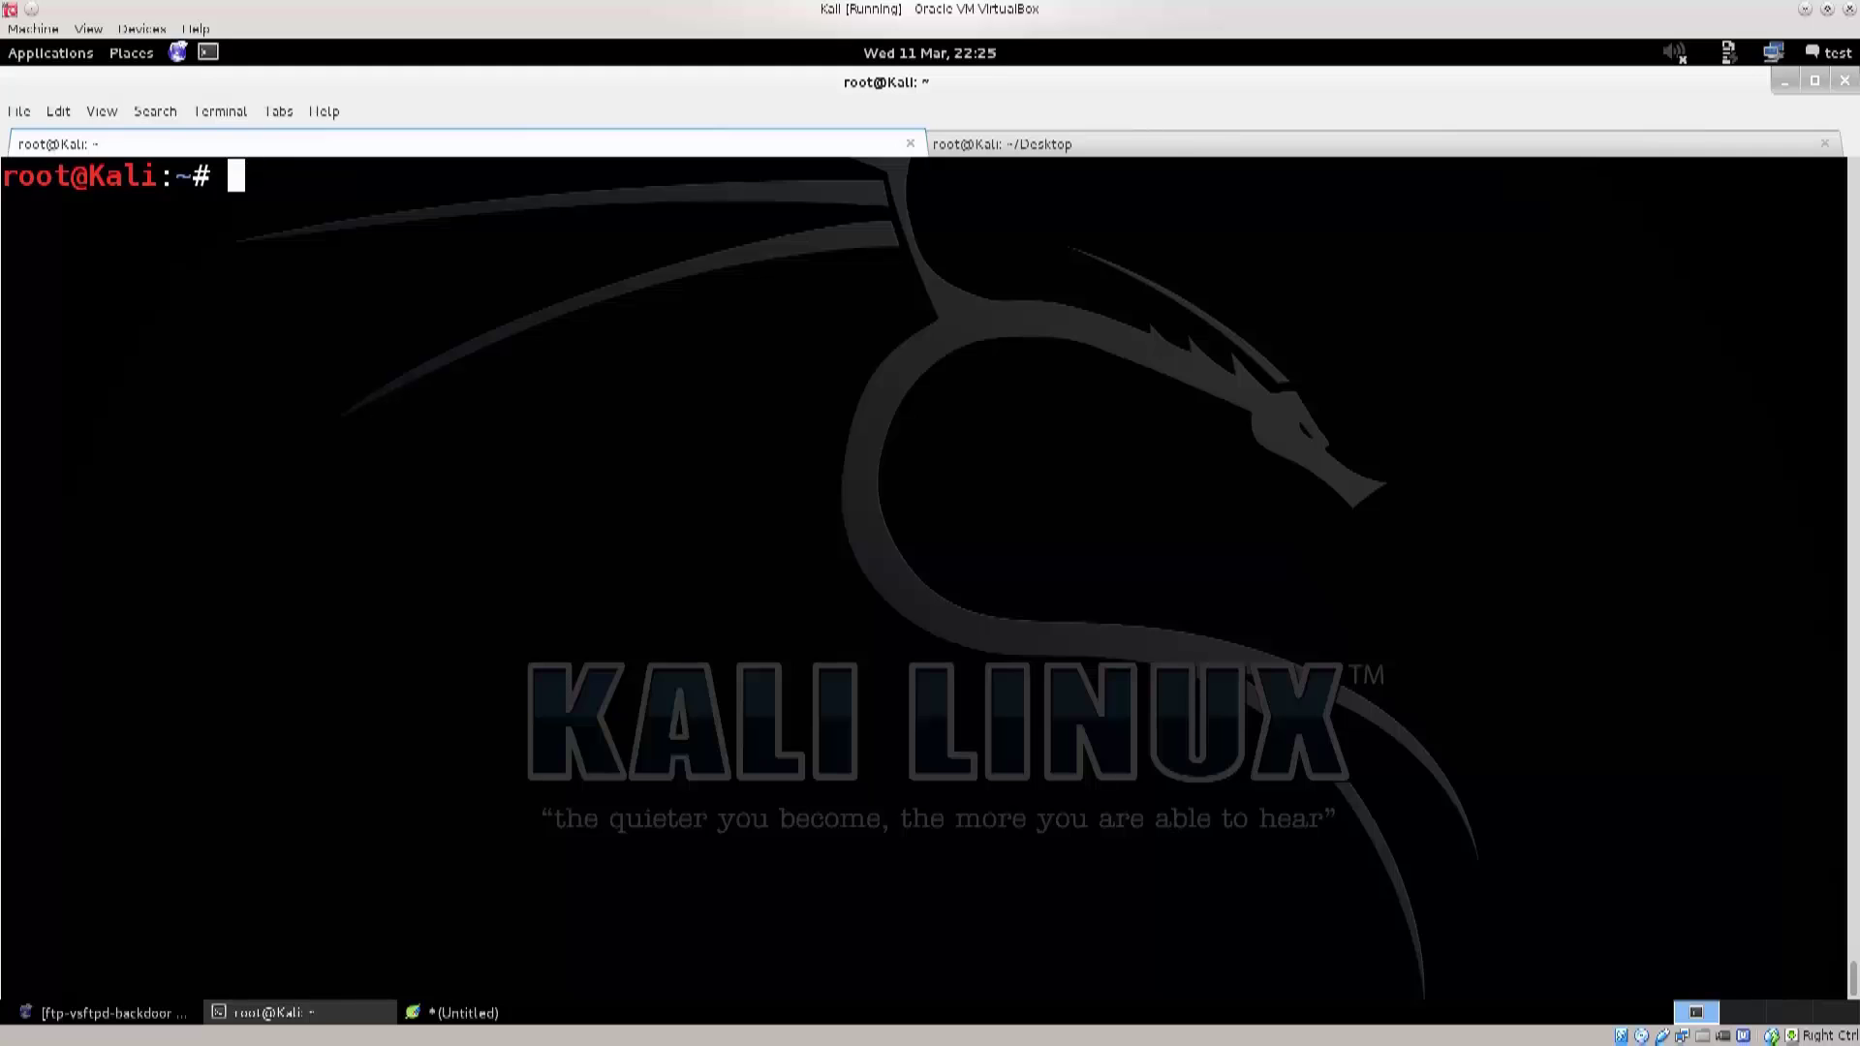
{"action": "type", "text": "ifcx"}
Fix the typo and run ifconfig to list eth0 (192.168.1.104) and loopback
{"action": "key", "text": "BackSpace"}
{"action": "key", "text": "BackSpace"}
{"action": "key", "text": "BackSpace"}
{"action": "type", "text": "fconfig"}
{"action": "key", "text": "Return"}
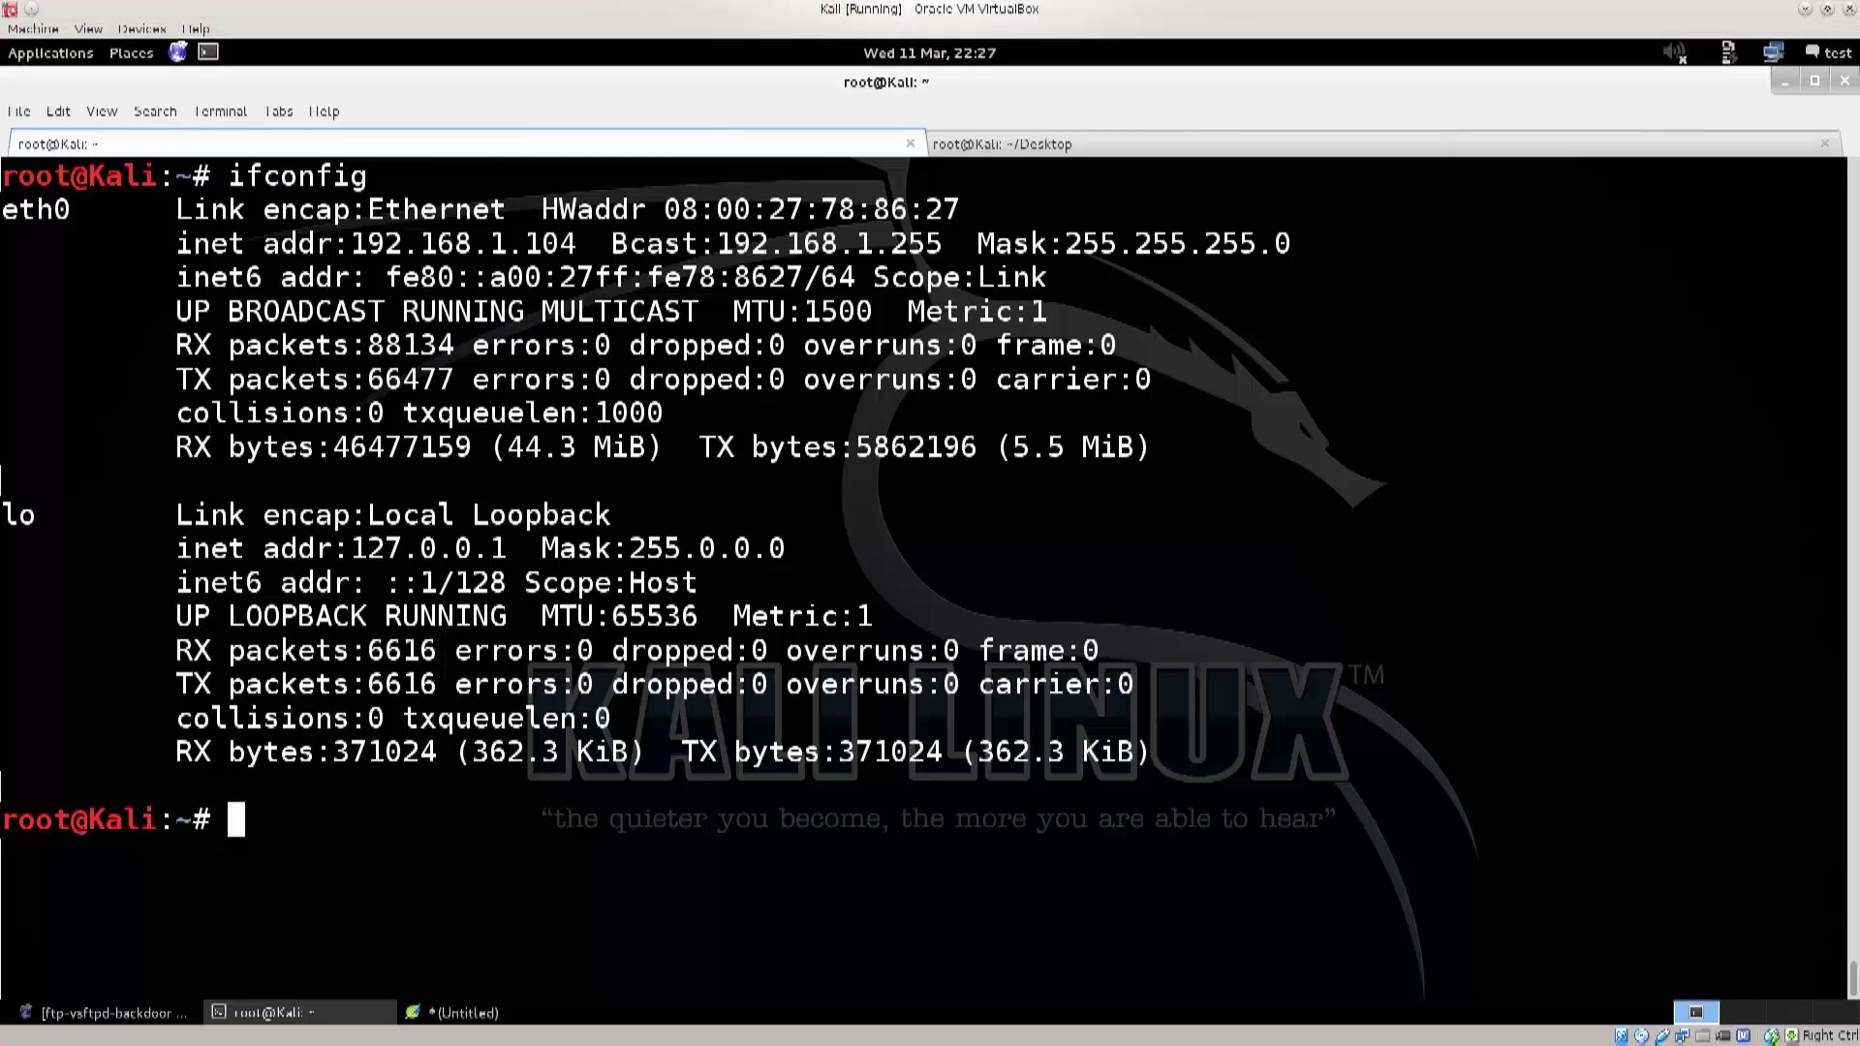
Open the Kali VM's network settings and browse System, General > Advanced, then System again
{"action": "left_click", "coordinate": [142, 28]}
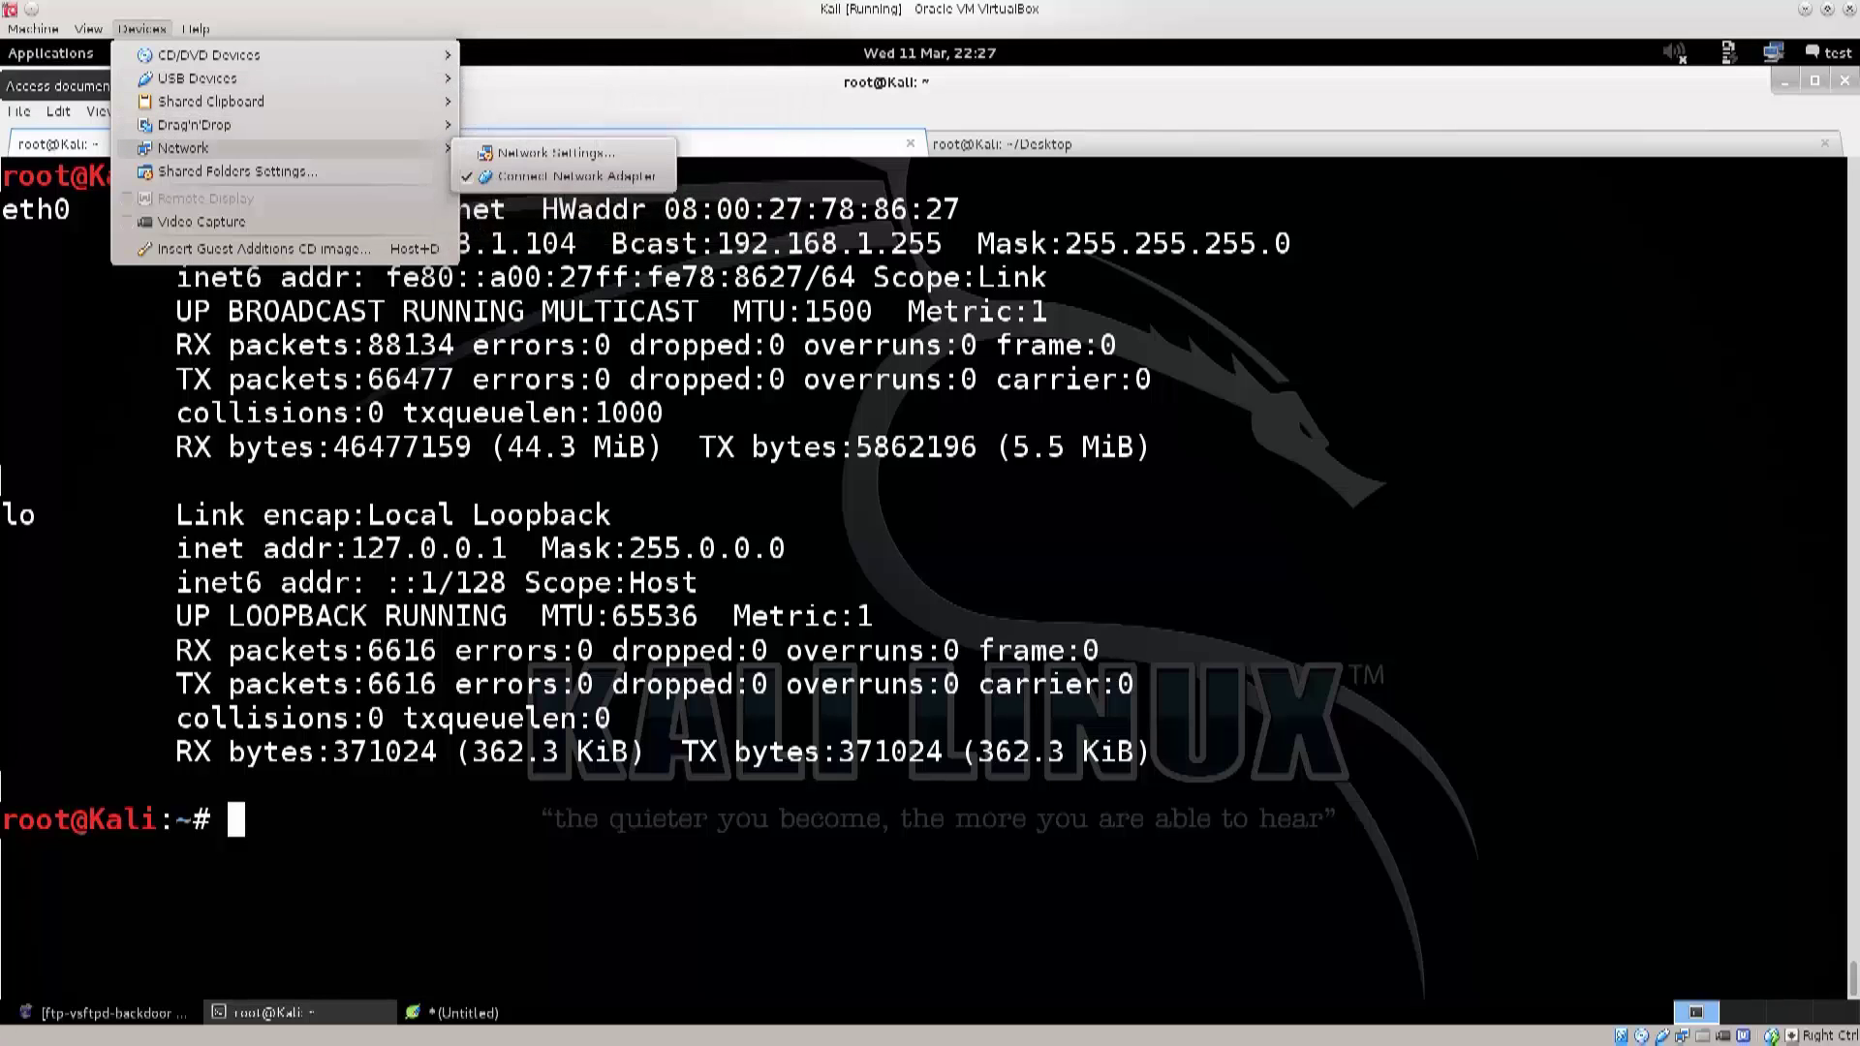
{"action": "left_click", "coordinate": [555, 153]}
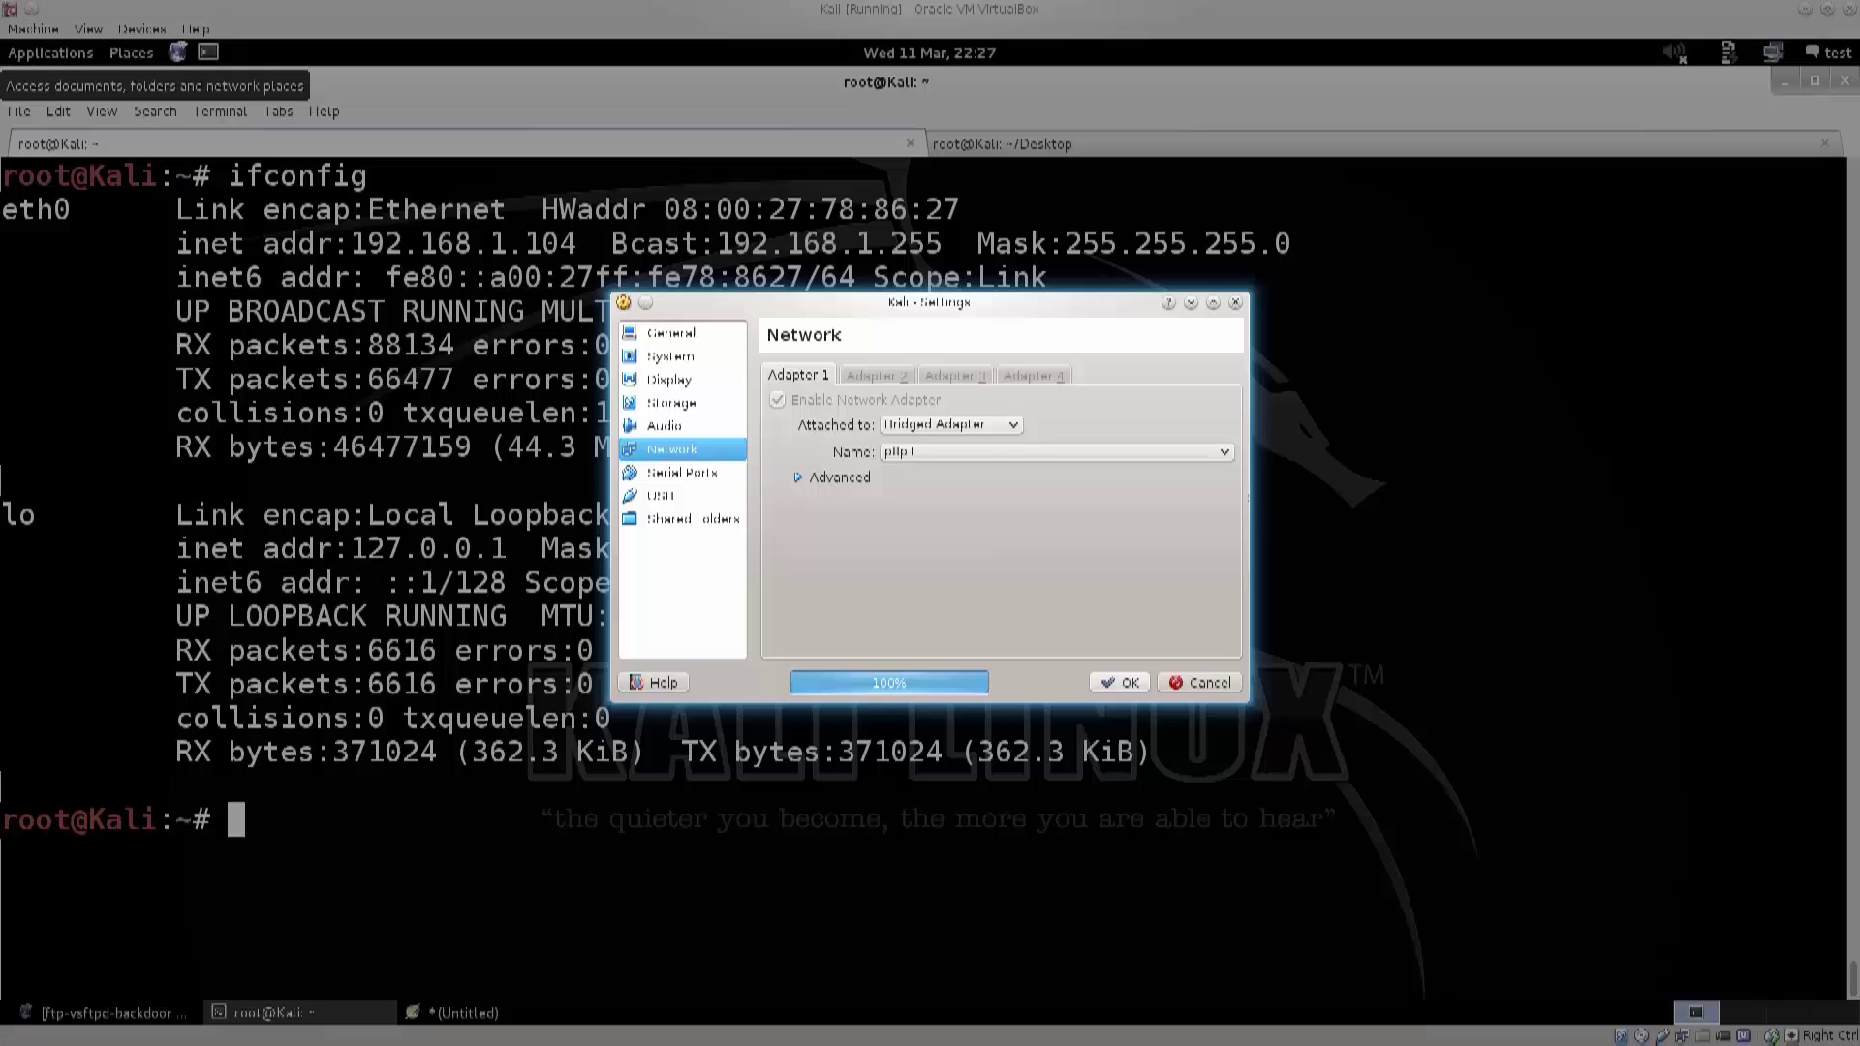
{"action": "left_click_drag", "start_coordinate": [931, 304], "coordinate": [681, 344]}
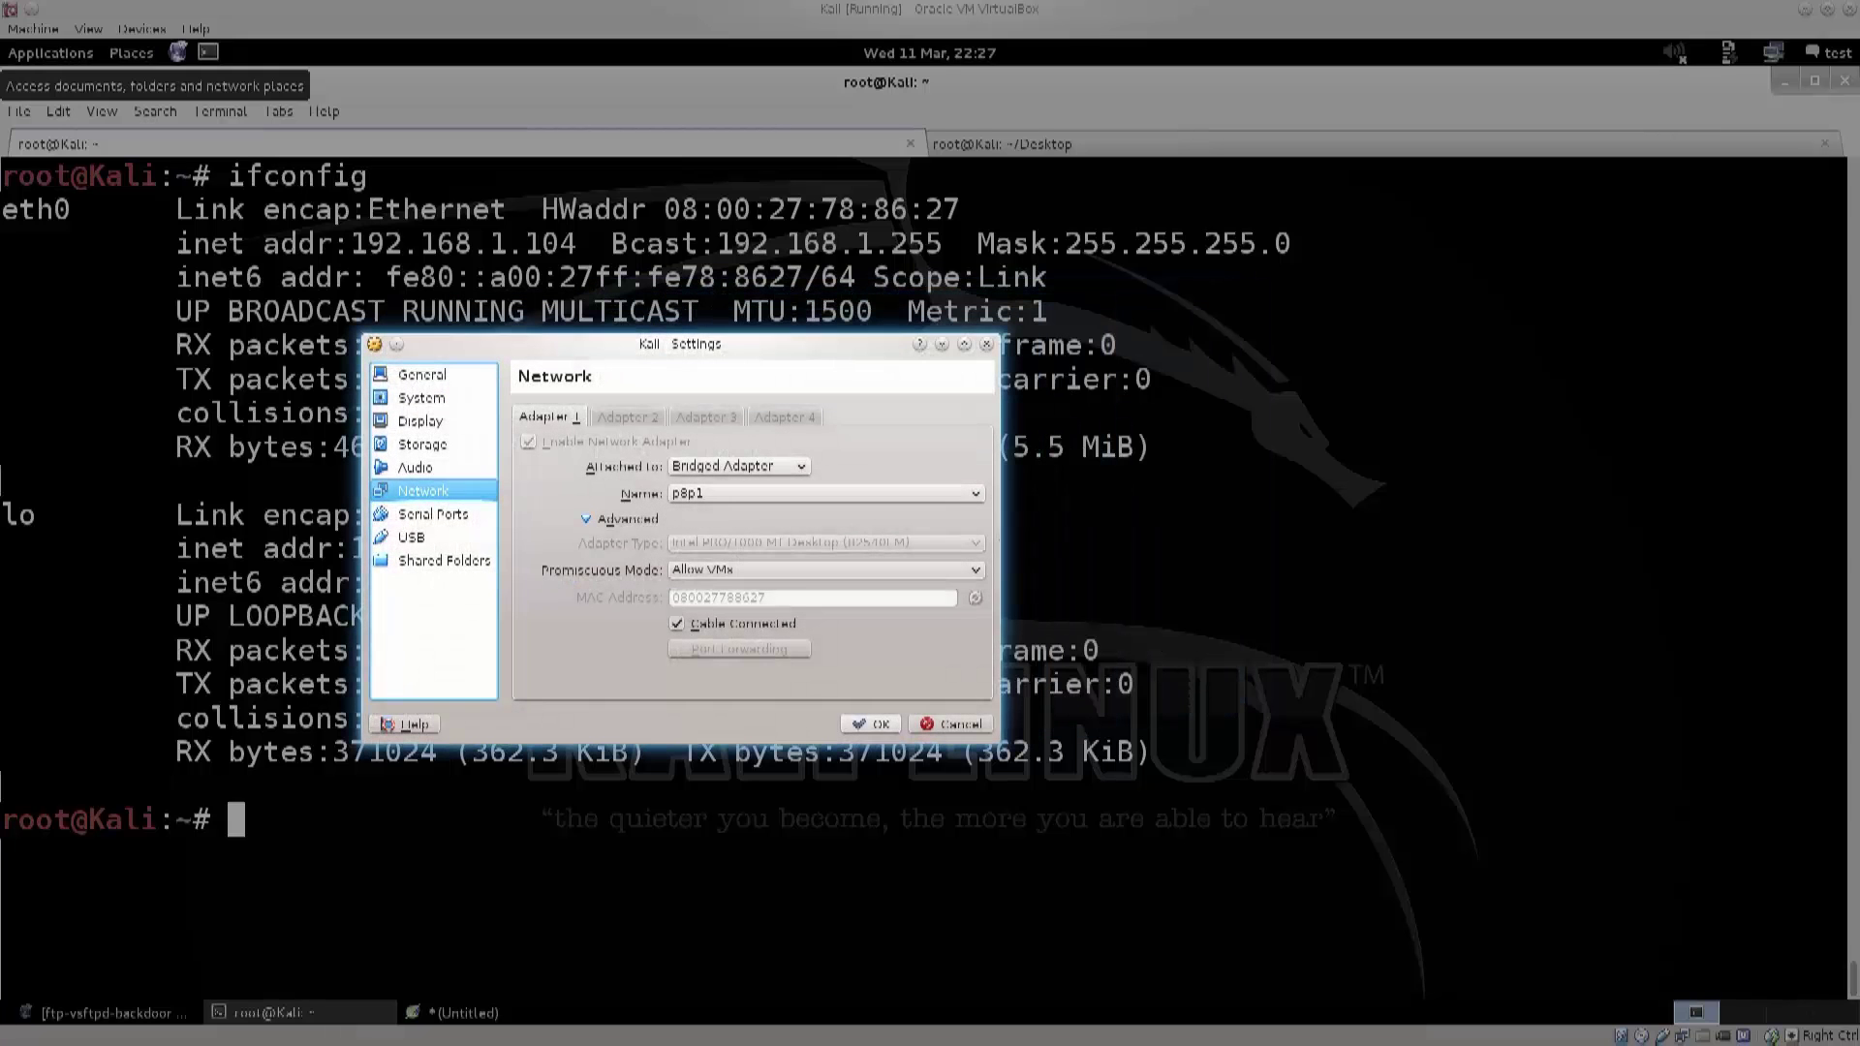
{"action": "left_click", "coordinate": [422, 397]}
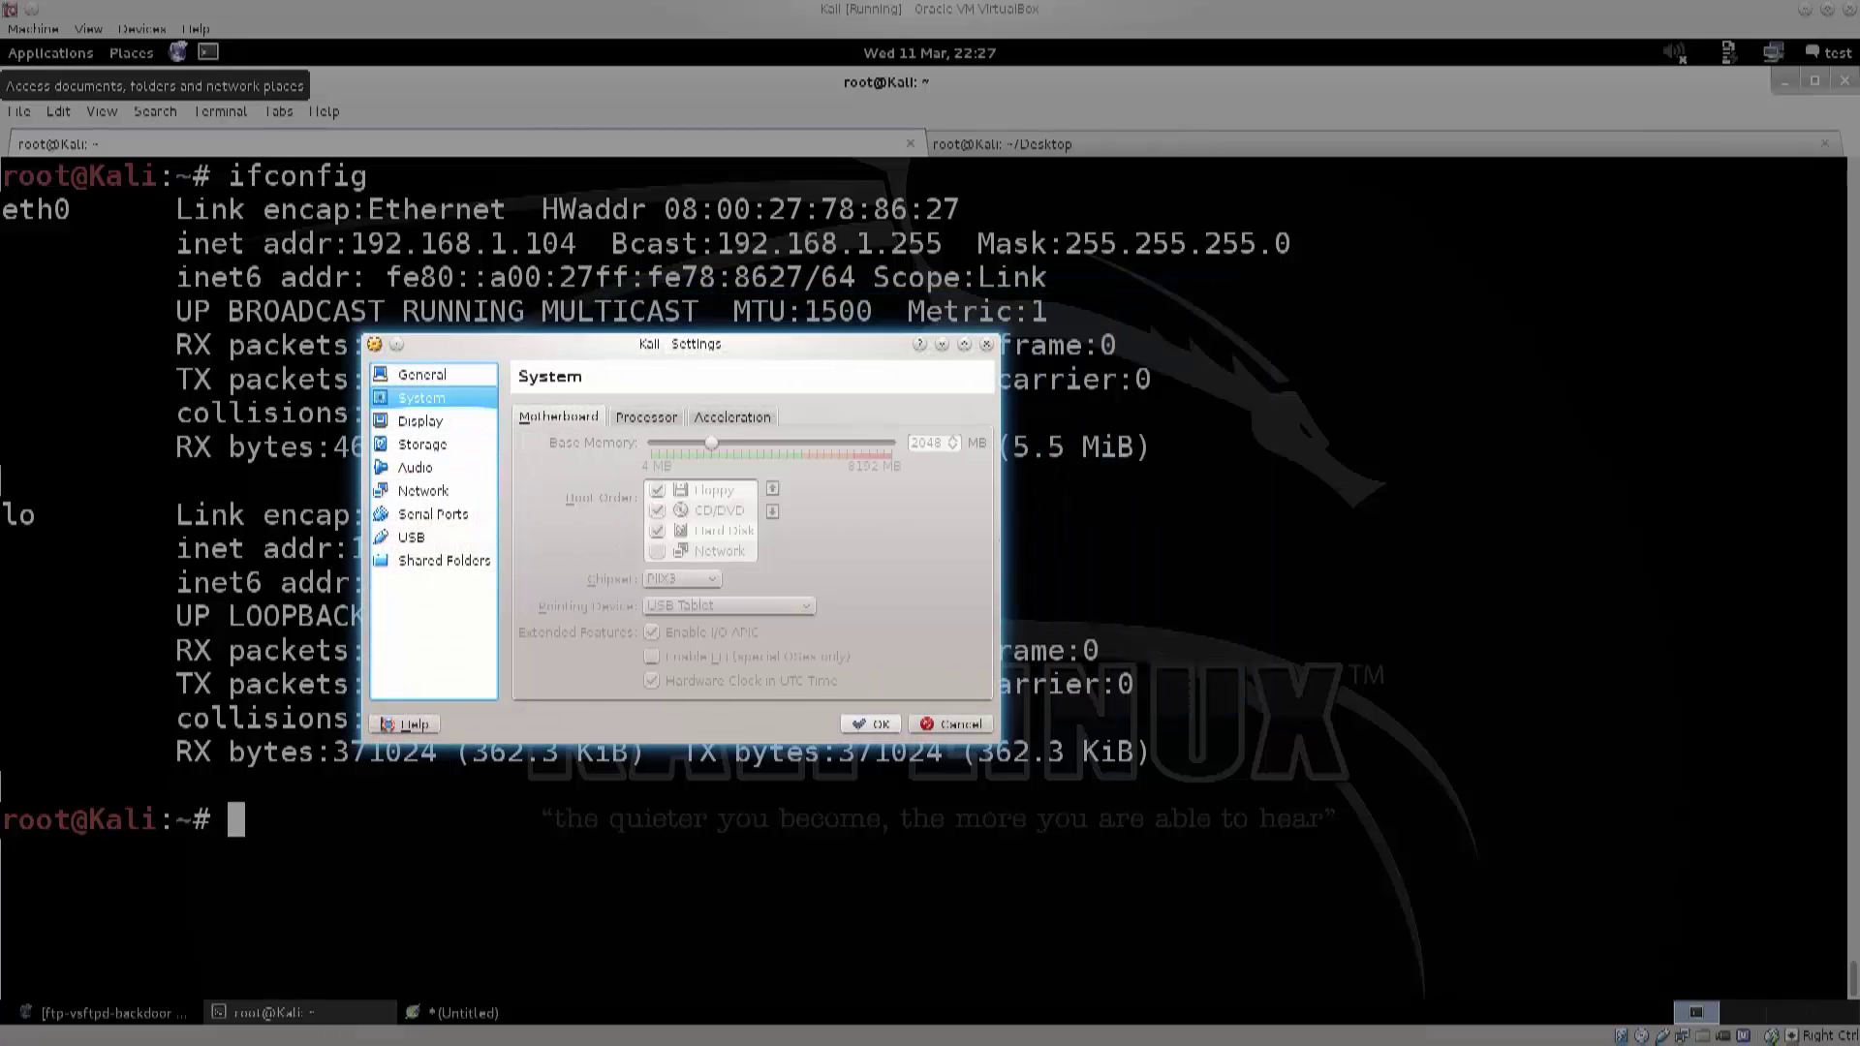
{"action": "left_click", "coordinate": [422, 376]}
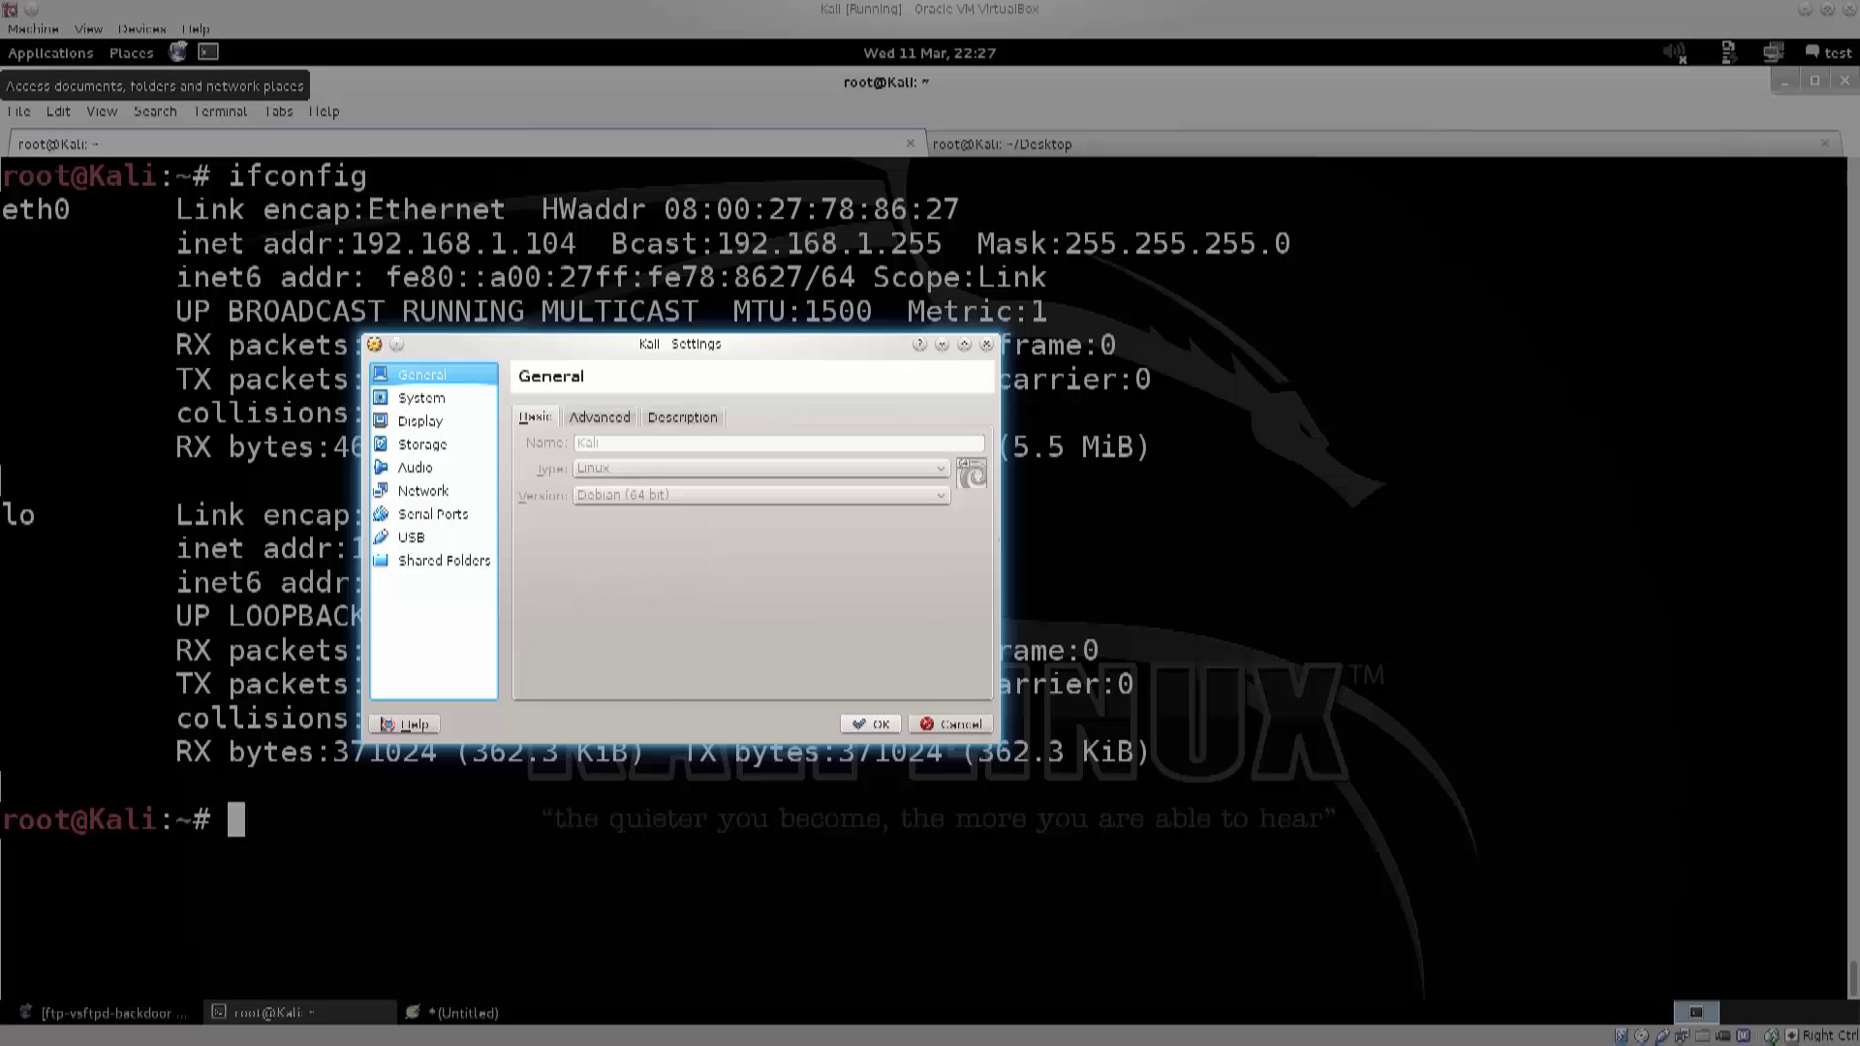
{"action": "left_click", "coordinate": [600, 417]}
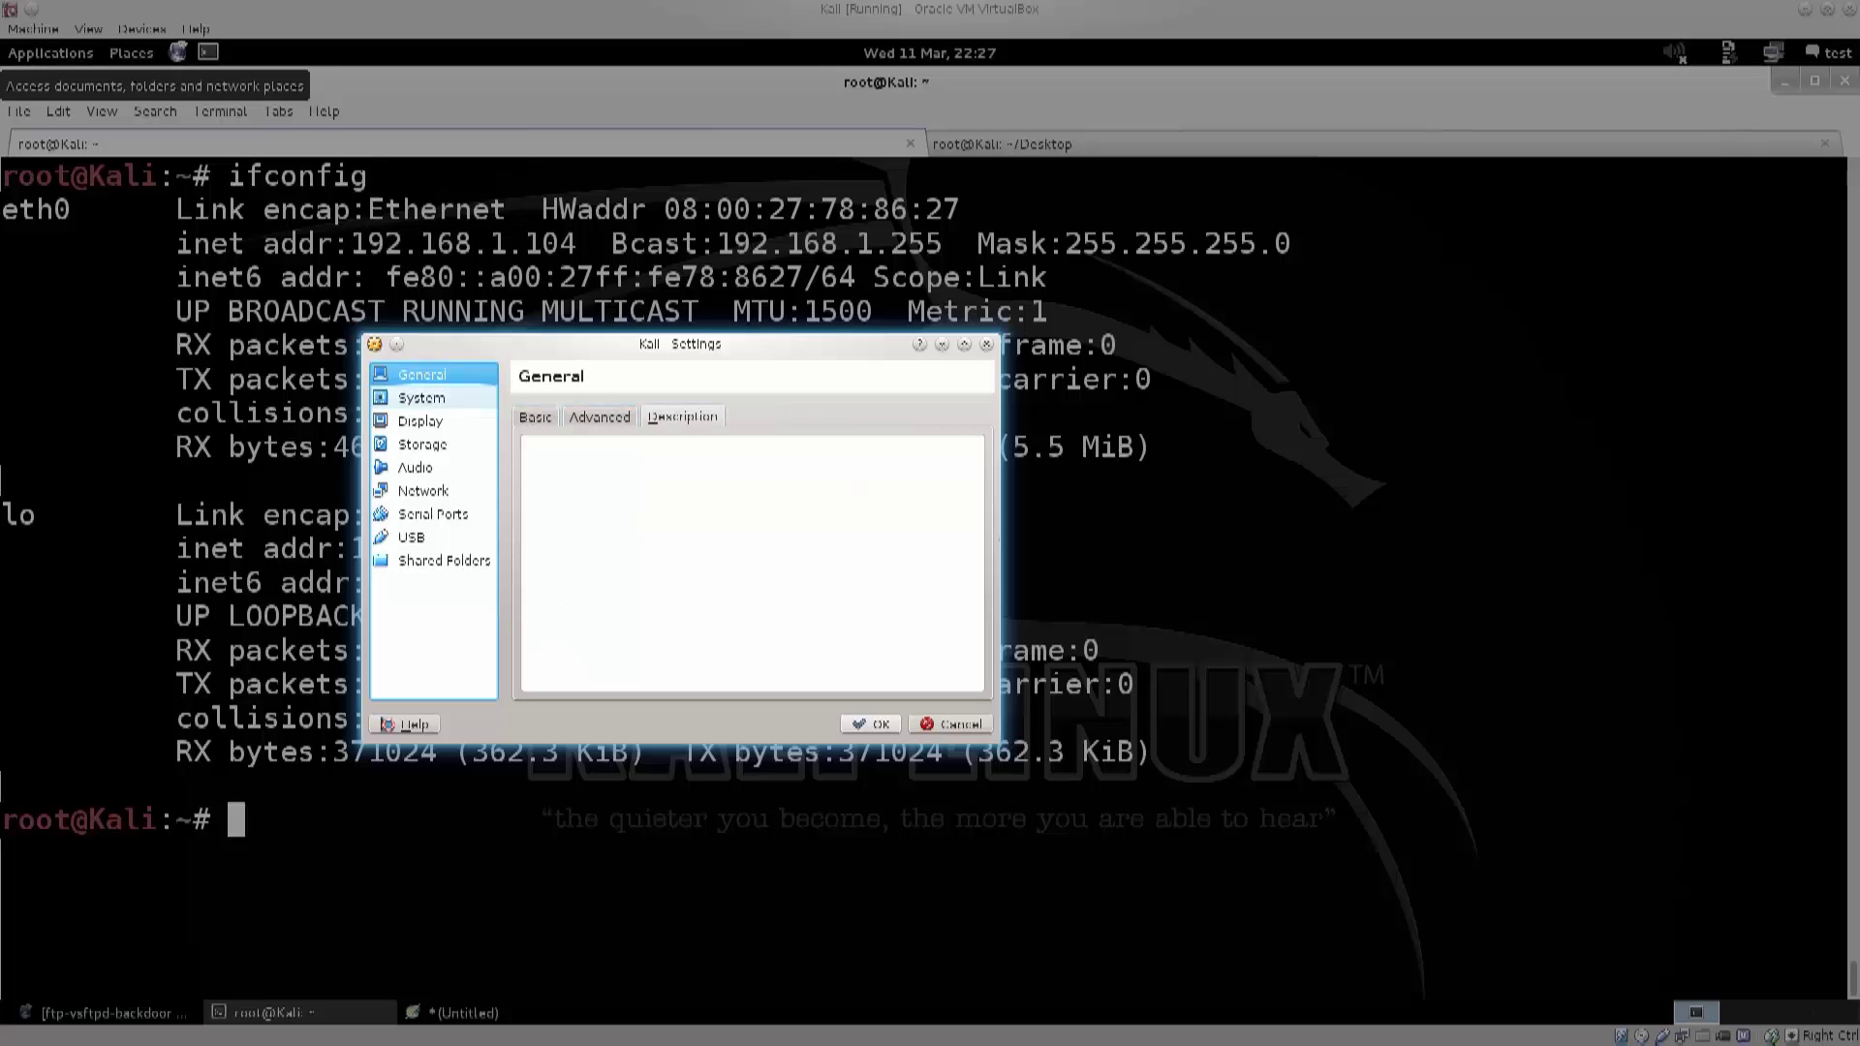
{"action": "left_click", "coordinate": [421, 397]}
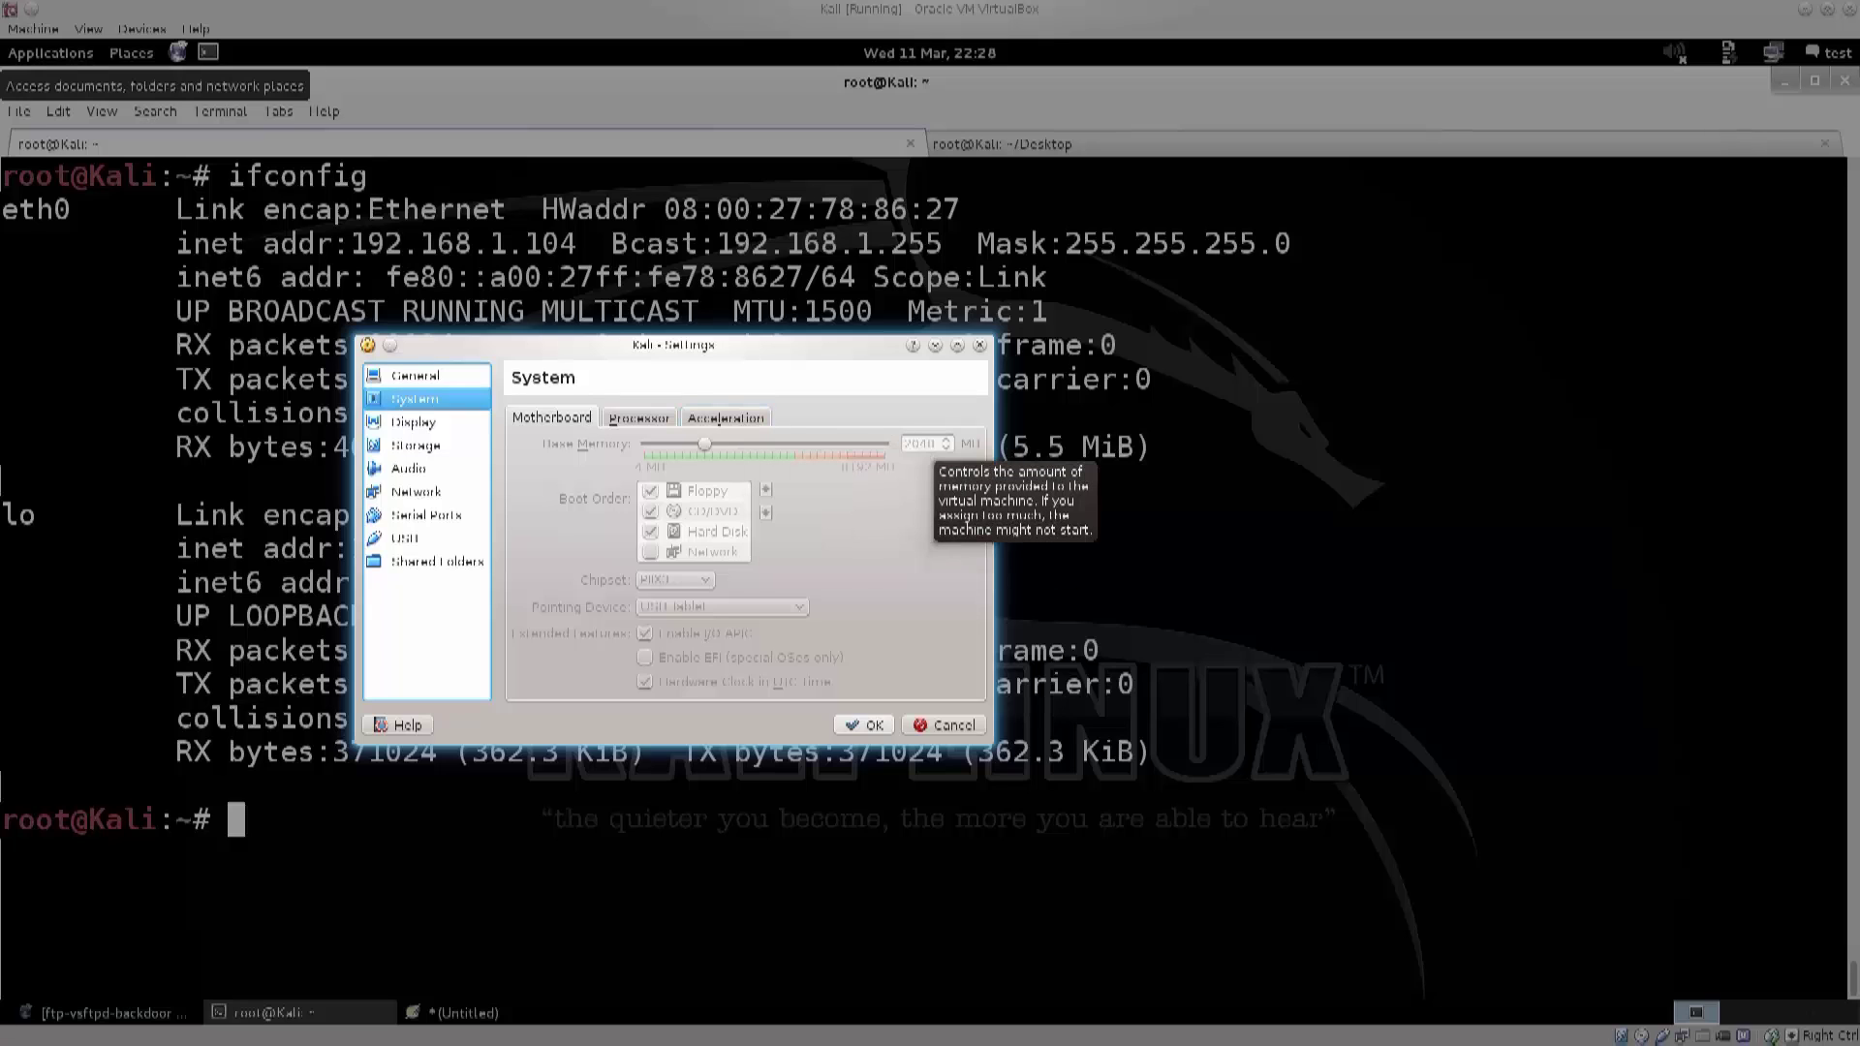
Check the Kali VM's Processor and Acceleration pages, then confirm the settings with OK
{"action": "left_click", "coordinate": [640, 416]}
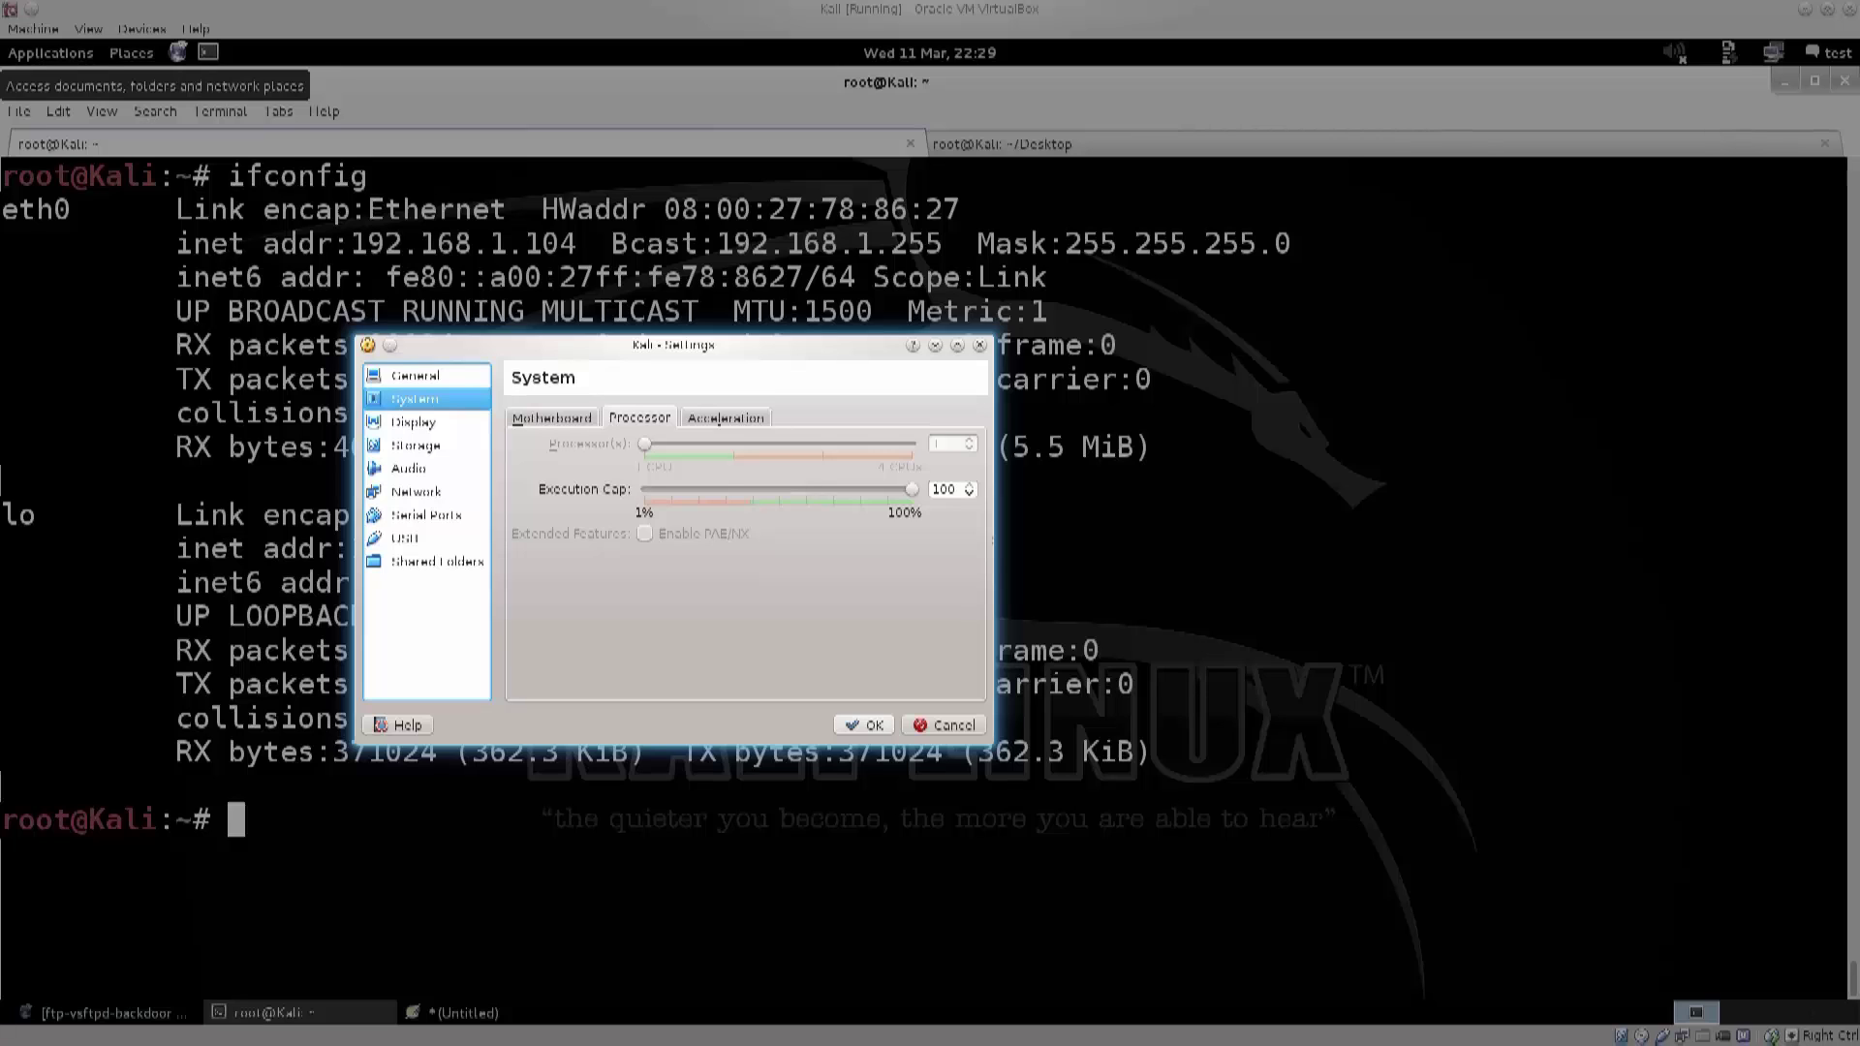
{"action": "left_click", "coordinate": [722, 418]}
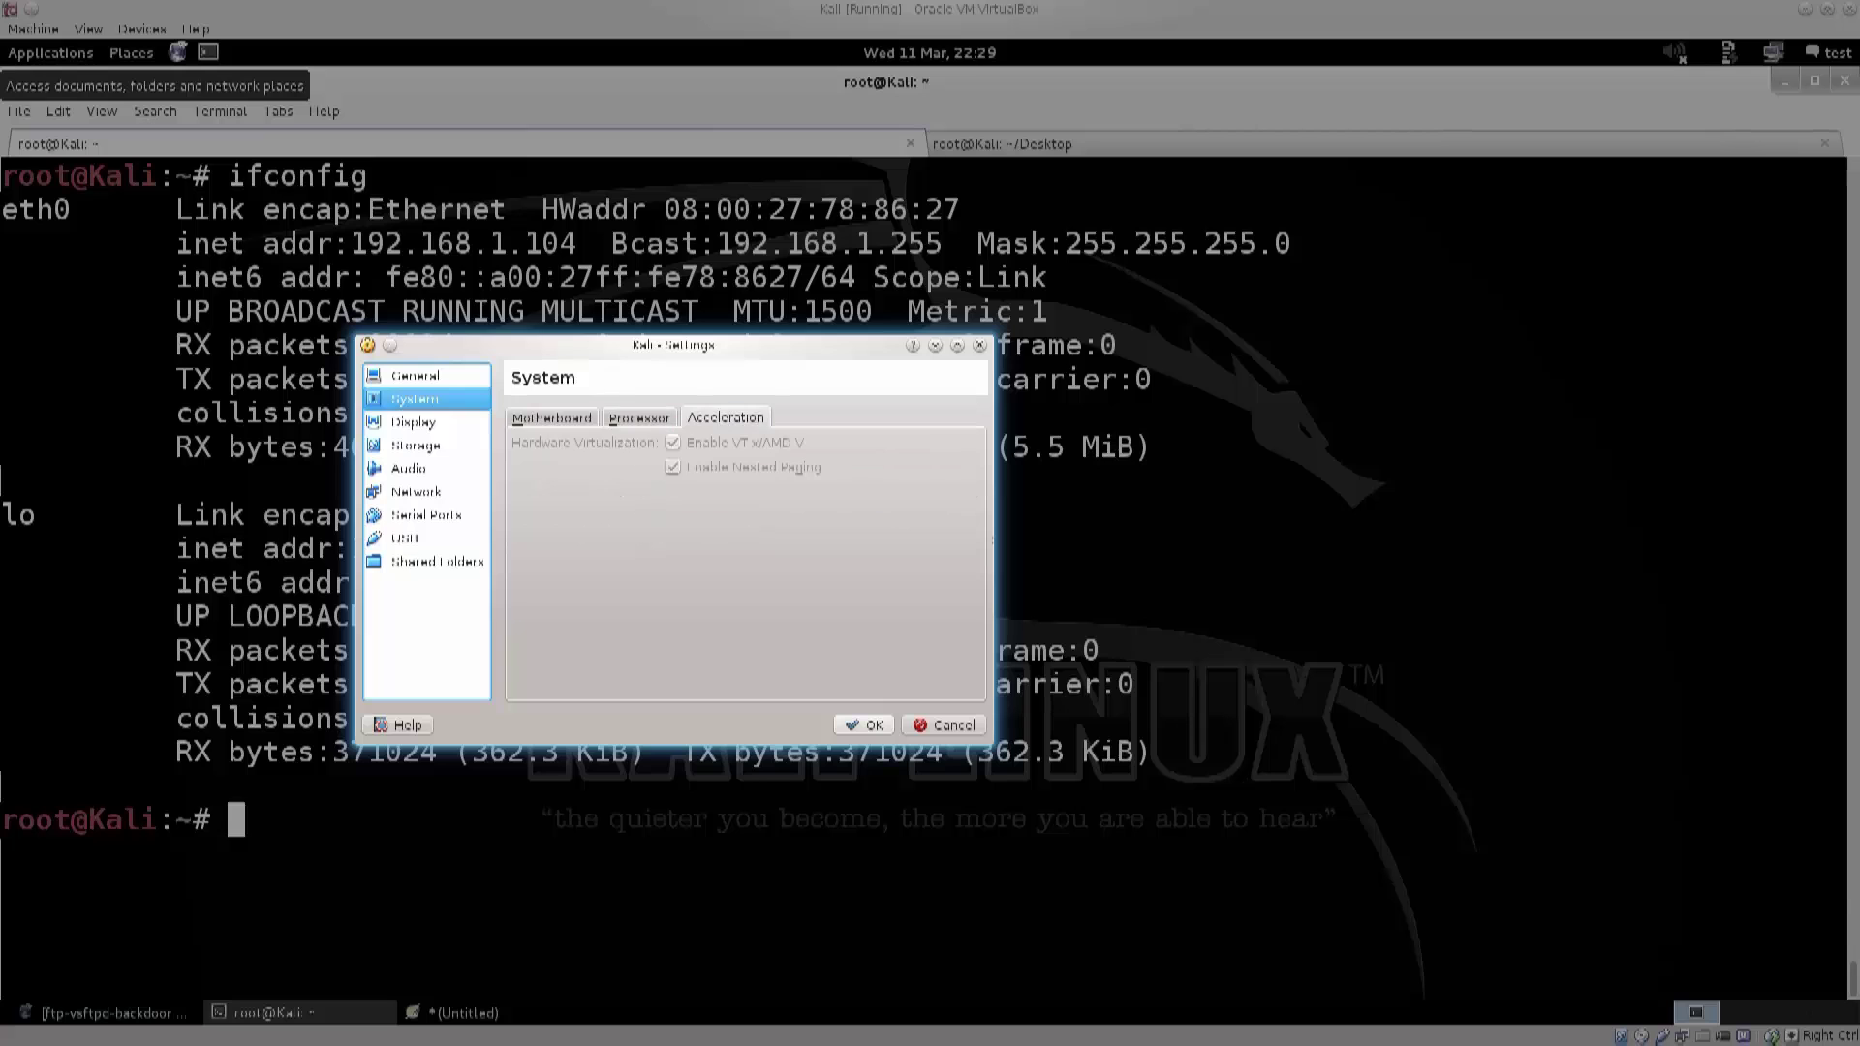
{"action": "left_click", "coordinate": [639, 416]}
{"action": "left_click", "coordinate": [865, 725]}
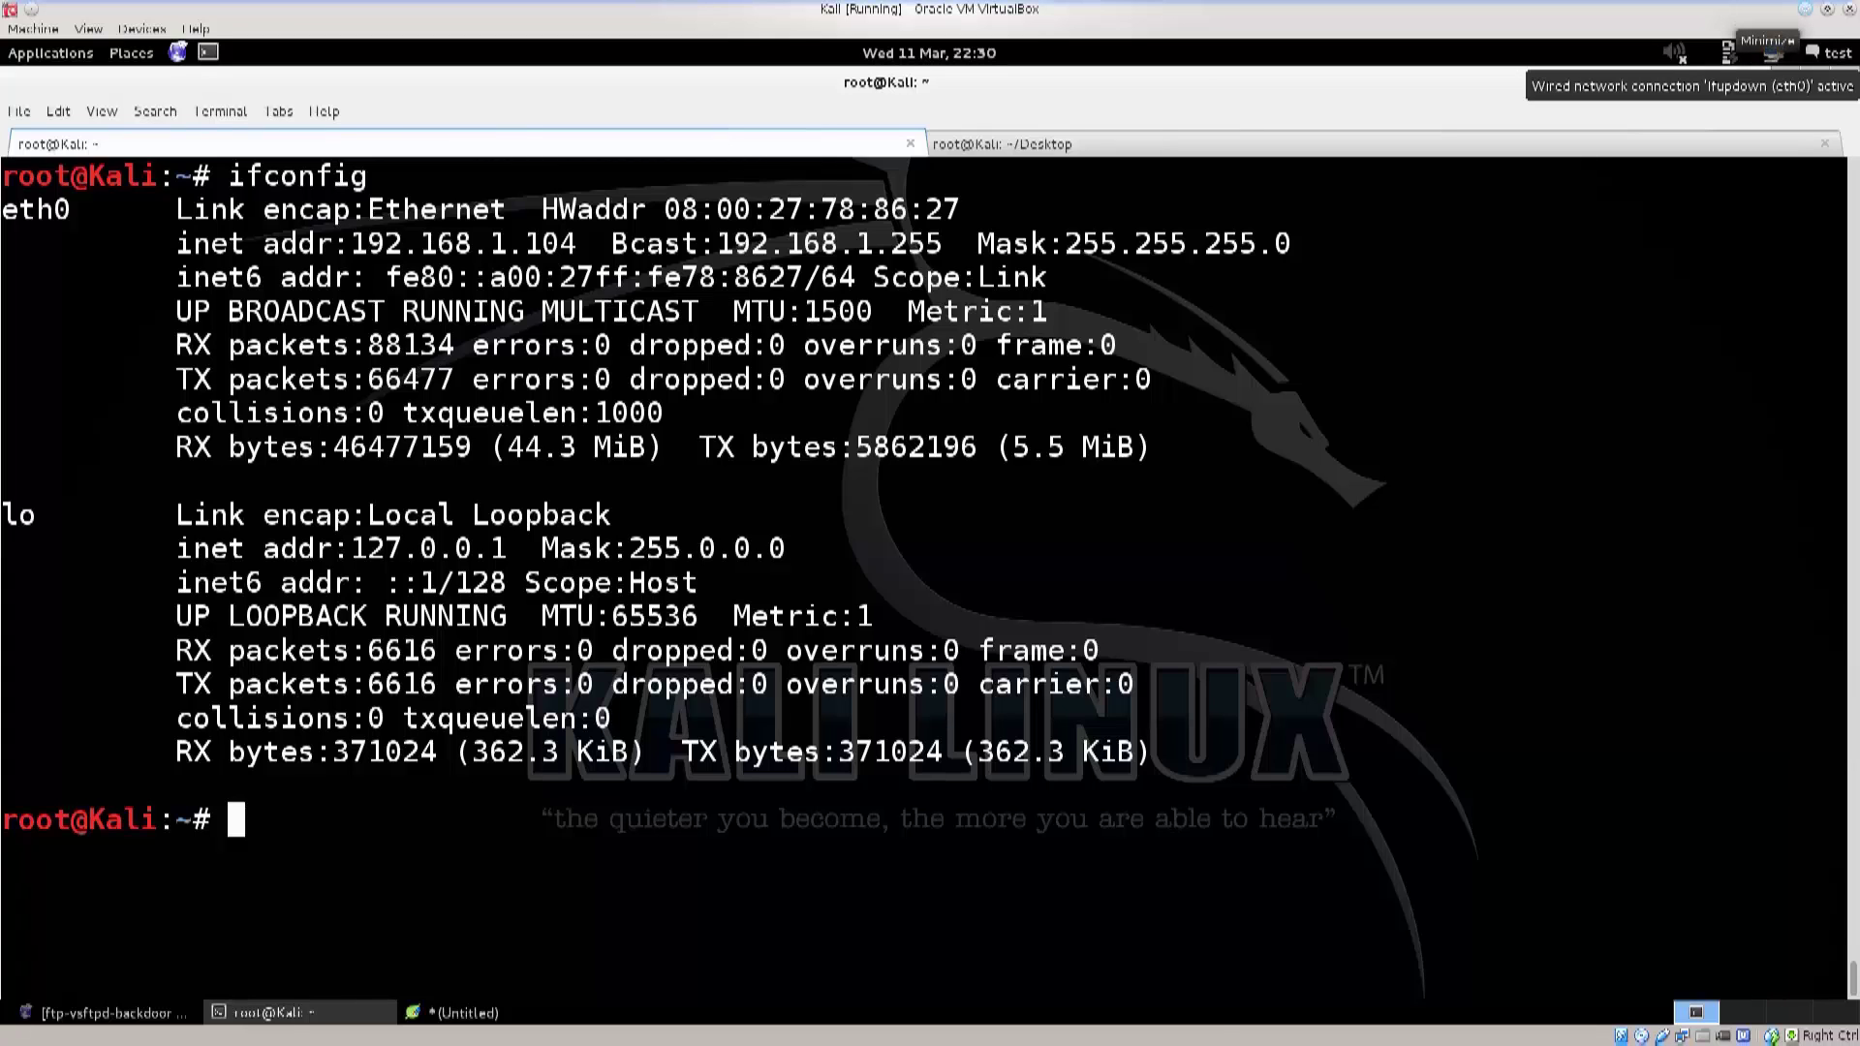
In the enlarged SCAN session, correct the typo and run 'yum search aircrack-ng'
{"action": "left_click", "coordinate": [1767, 12]}
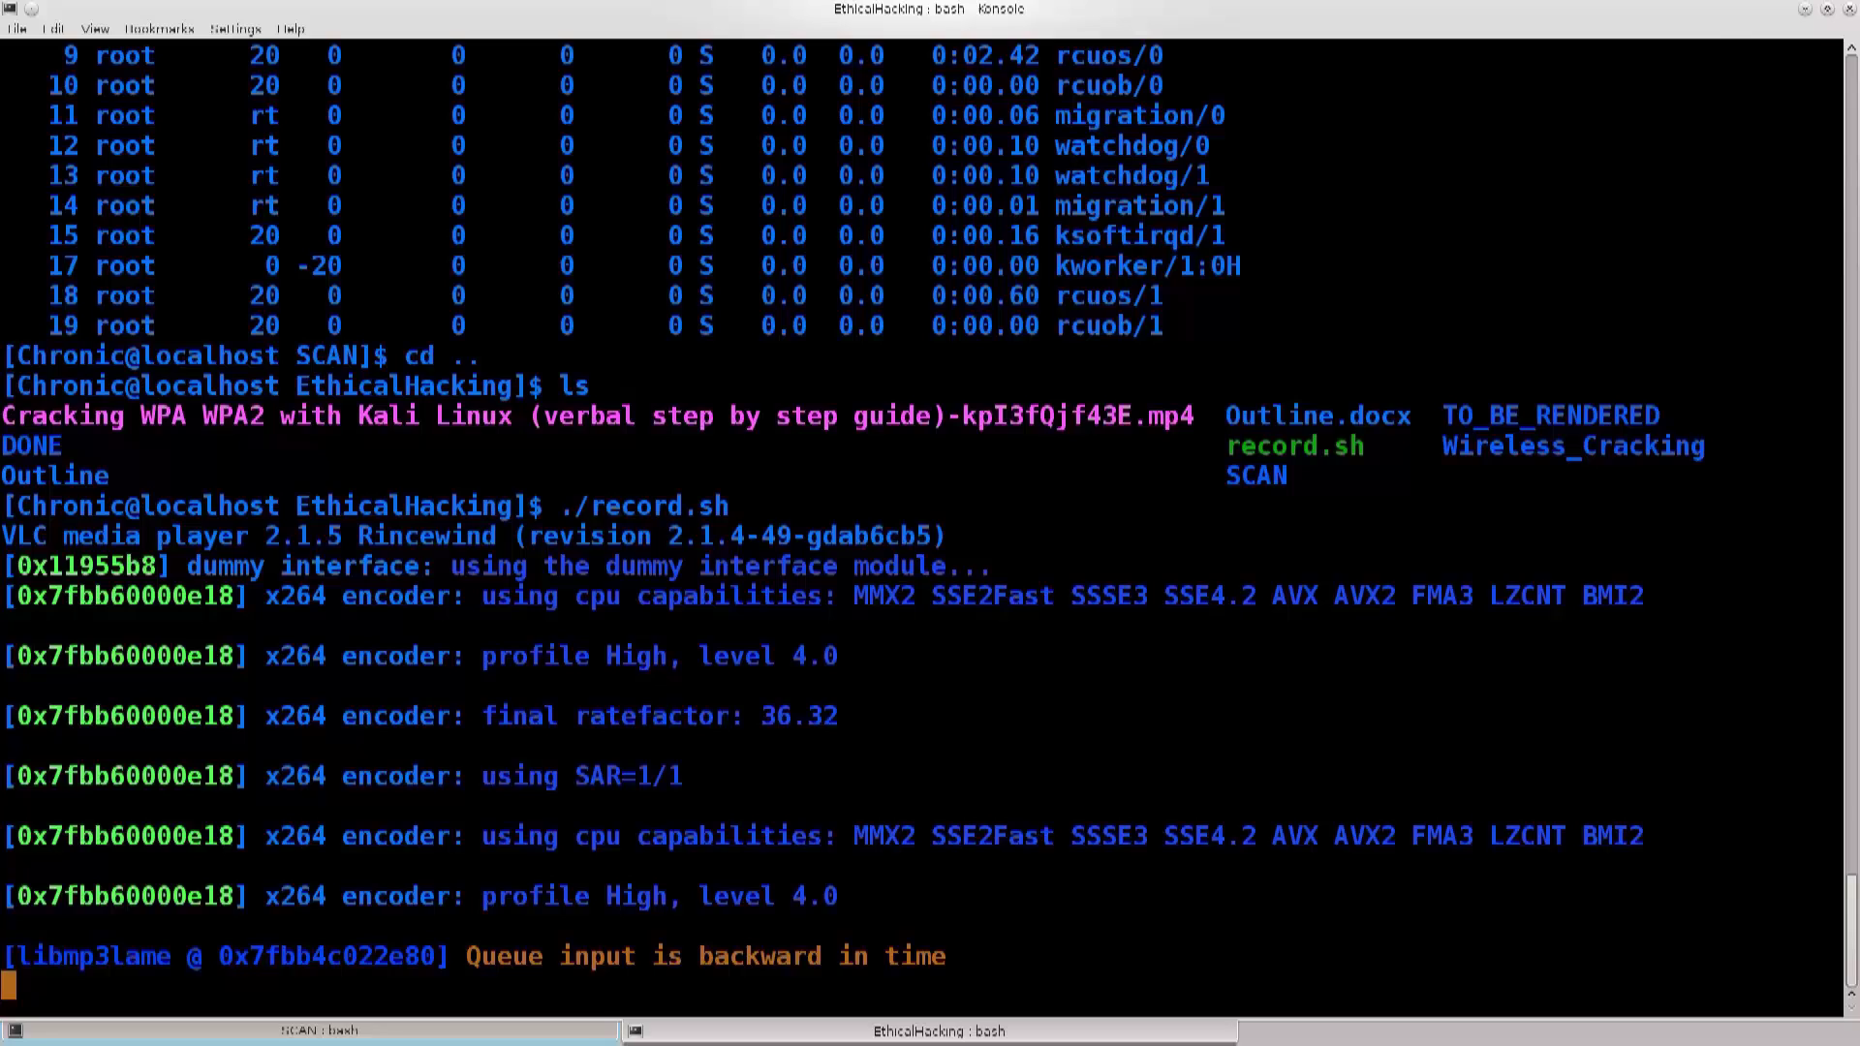
{"action": "key", "text": "shift+Left"}
{"action": "key", "text": "shift+Right"}
{"action": "key", "text": "shift+Left"}
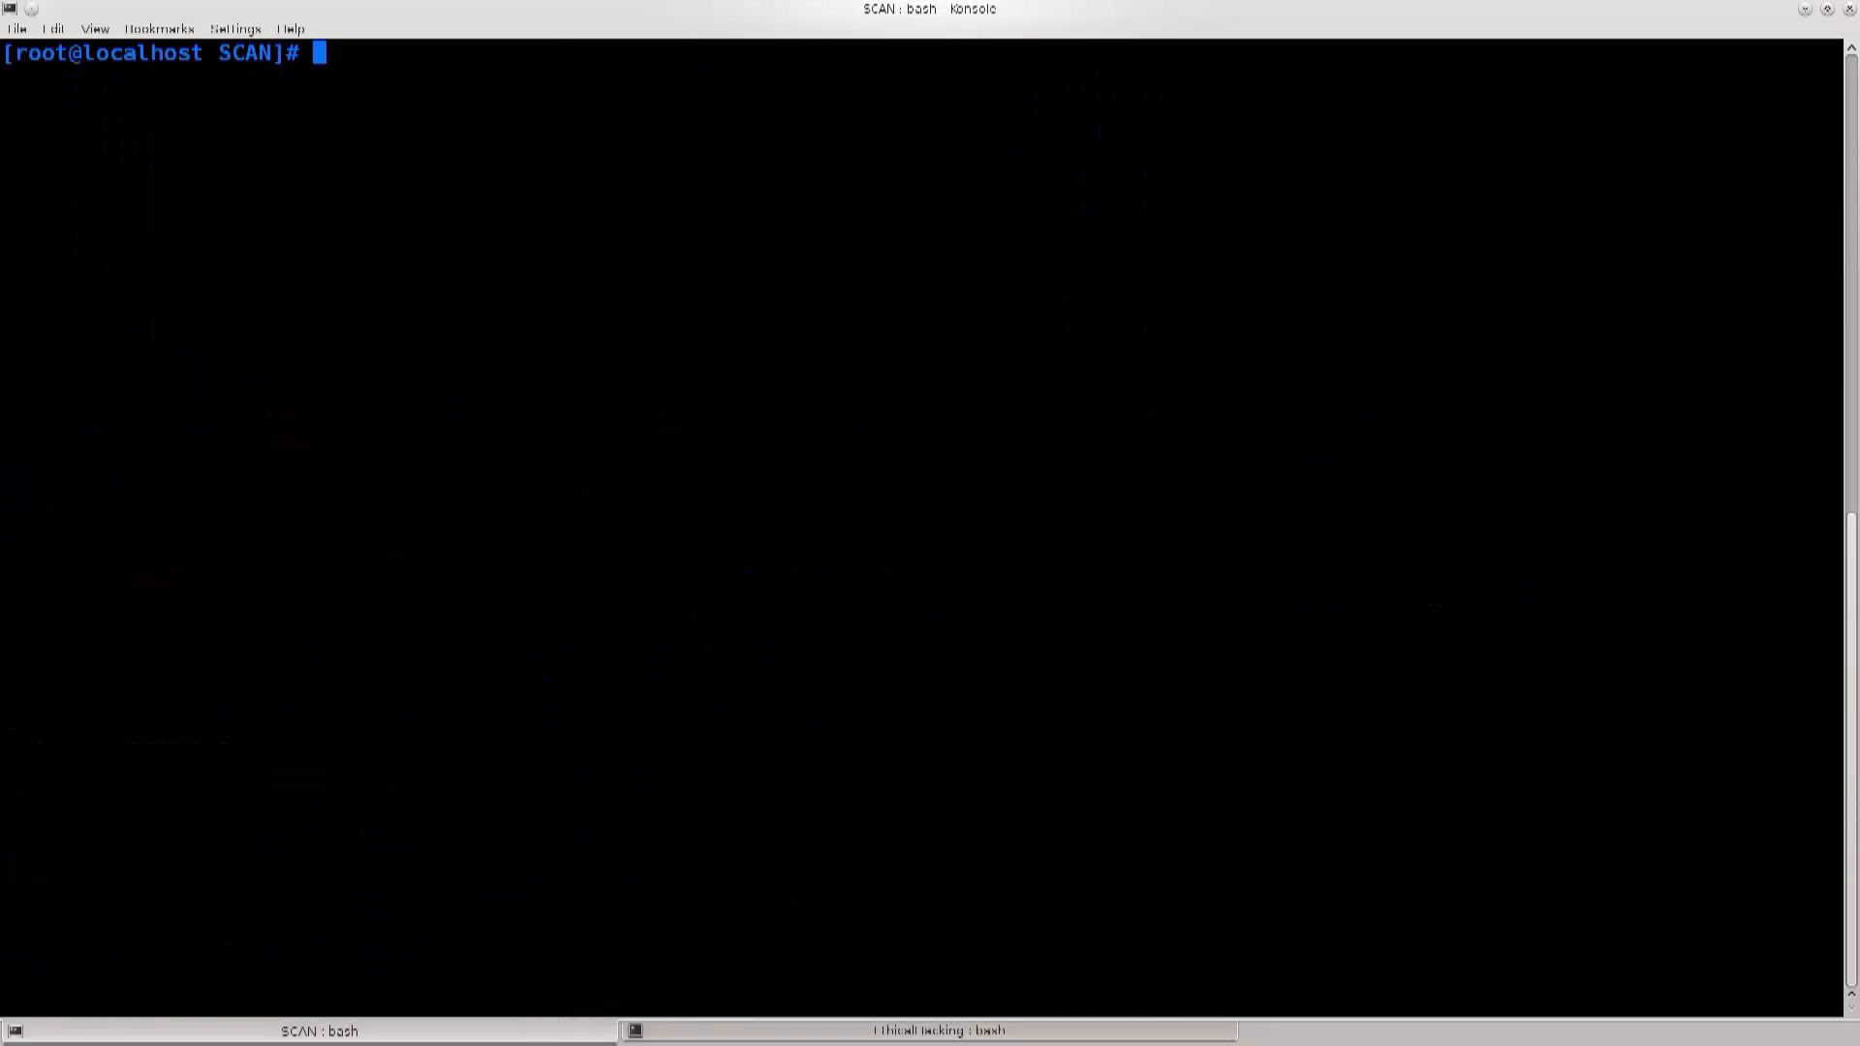
{"action": "key", "text": "ctrl+plus"}
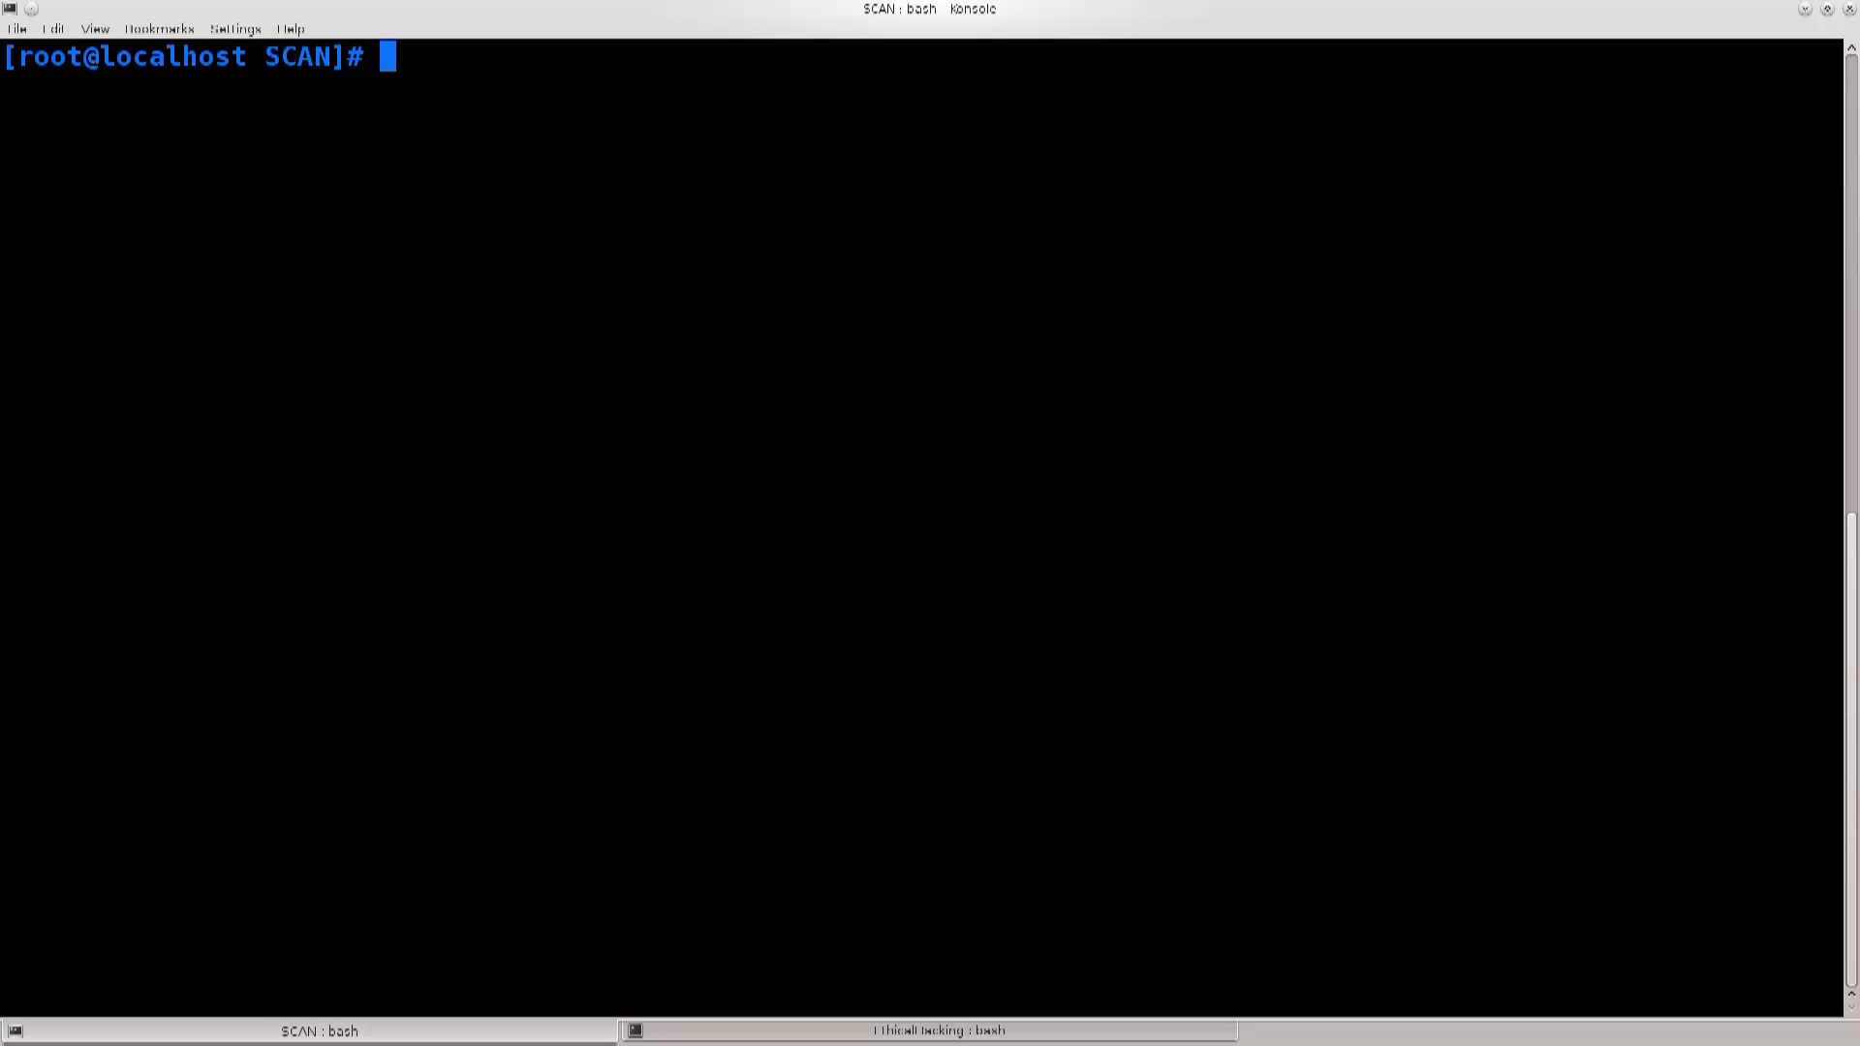
{"action": "type", "text": "yum s"}
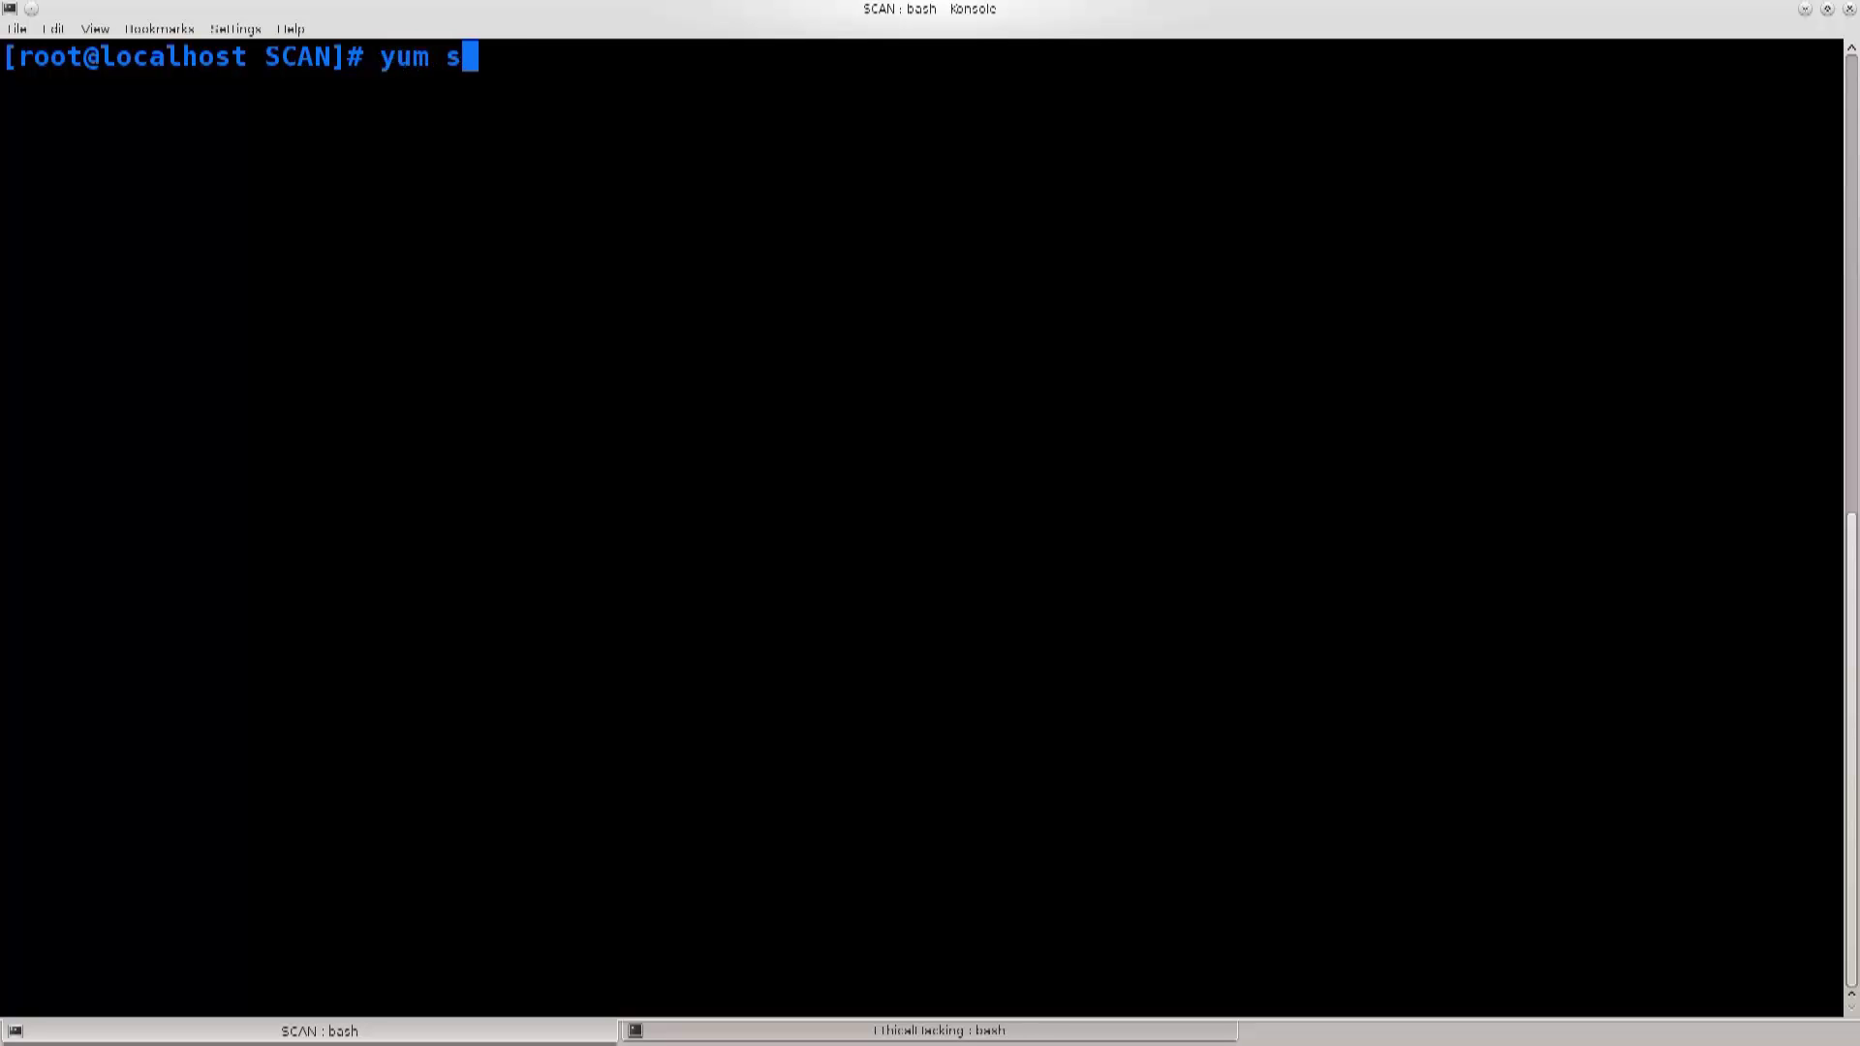
{"action": "type", "text": "eacxh"}
{"action": "key", "text": "BackSpace"}
{"action": "key", "text": "BackSpace"}
{"action": "key", "text": "BackSpace"}
{"action": "type", "text": "m search "}
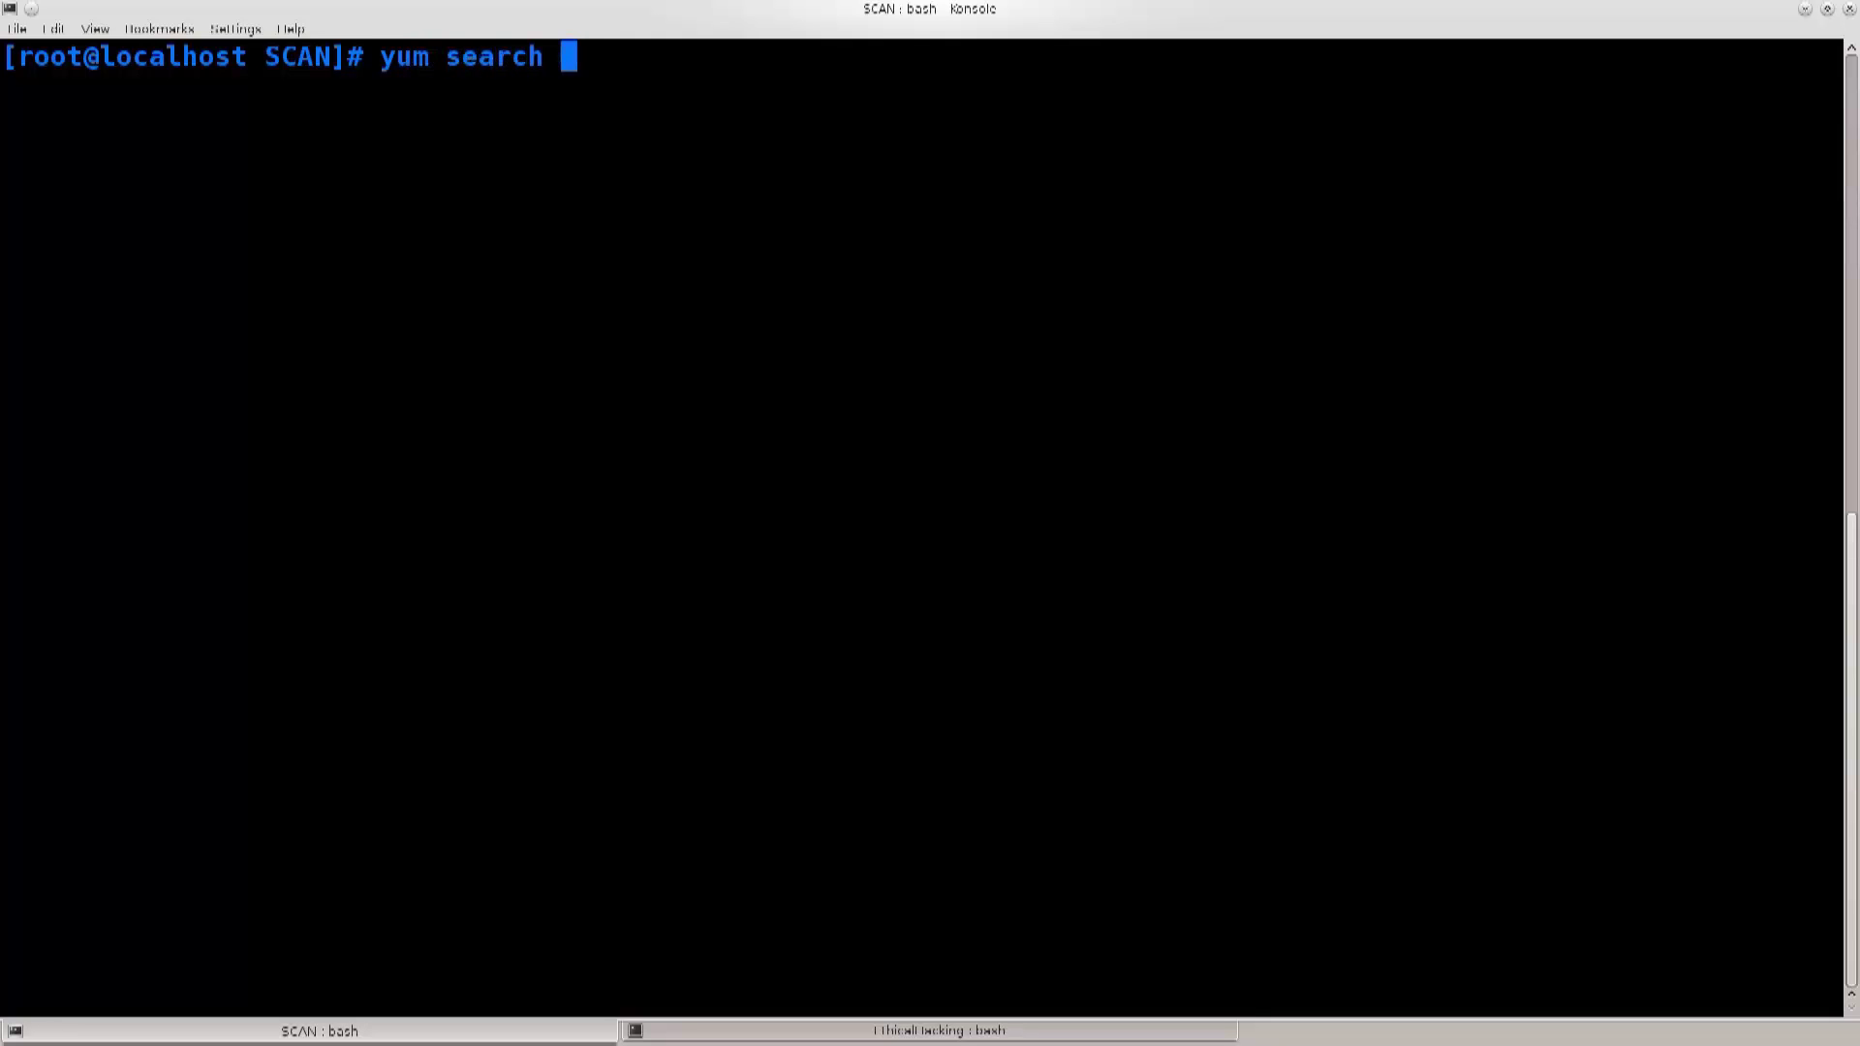
{"action": "type", "text": "airc"}
{"action": "type", "text": "rack-"}
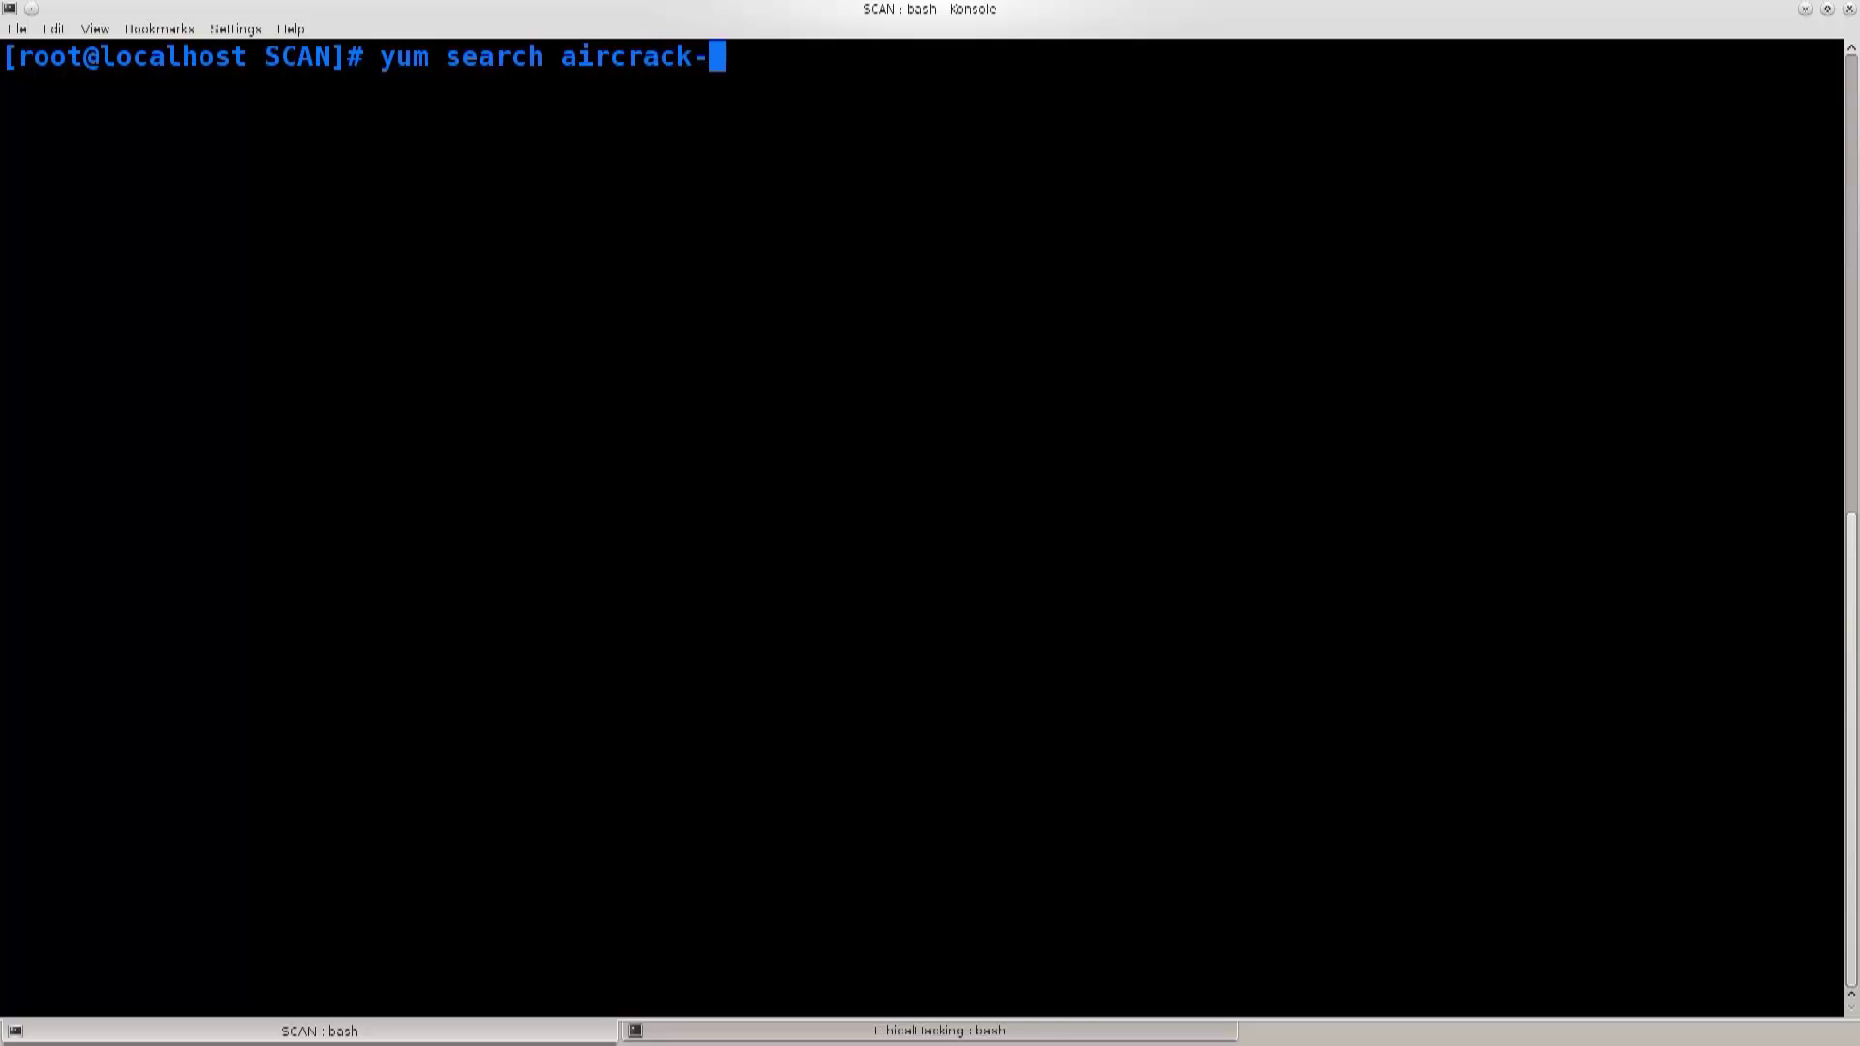
{"action": "type", "text": "ng"}
{"action": "key", "text": "Return"}
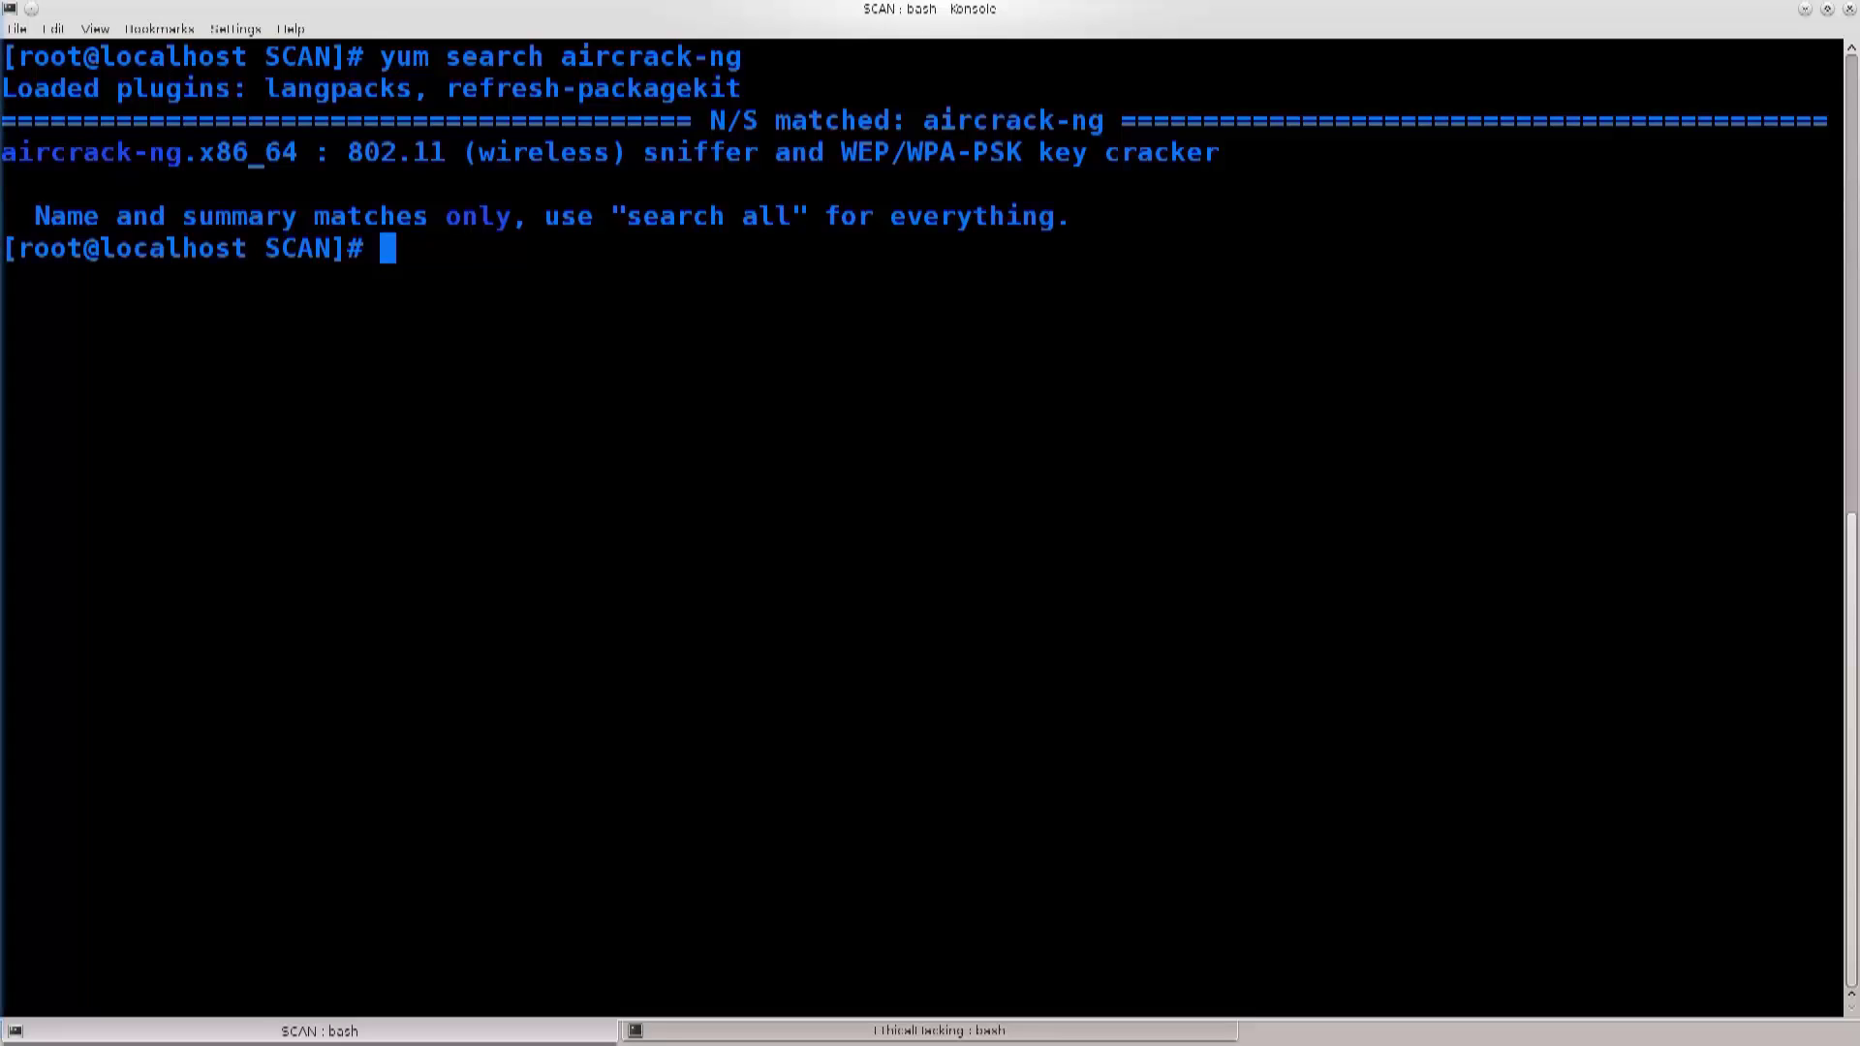
{"action": "left_click_drag", "start_coordinate": [18, 152], "coordinate": [102, 151]}
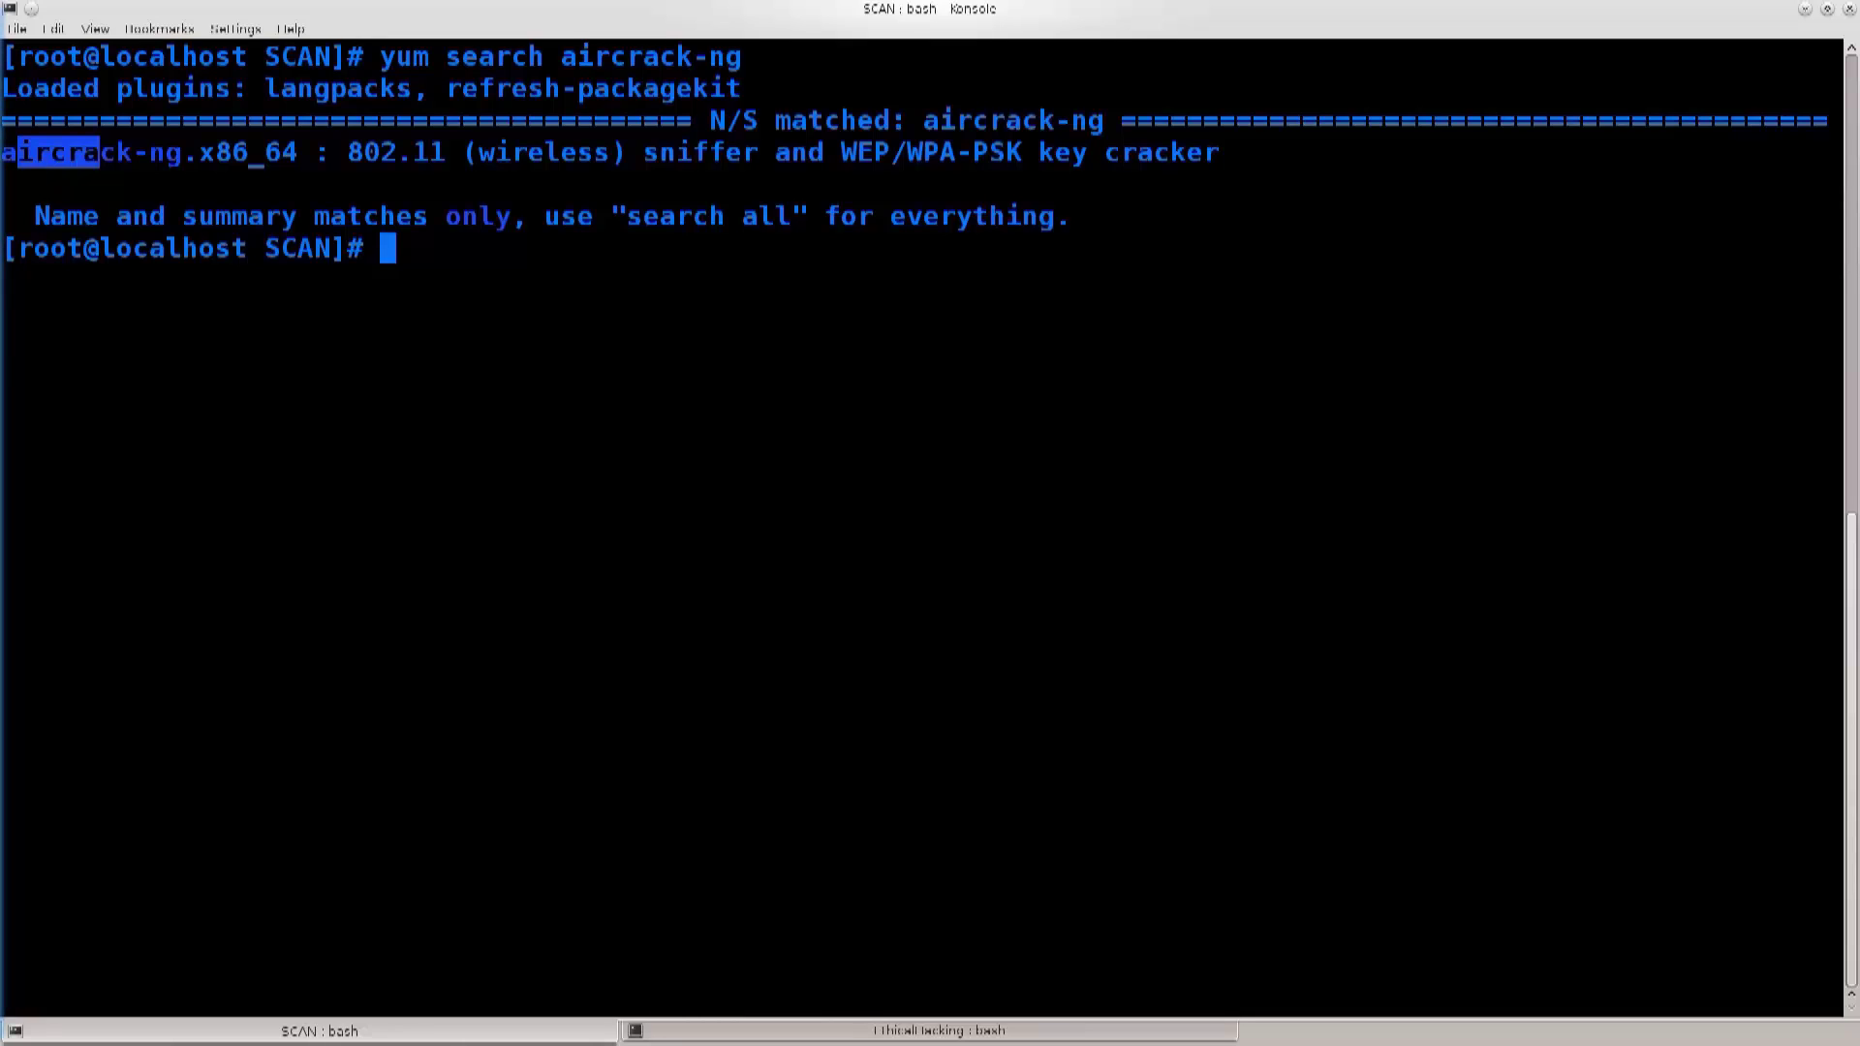
{"action": "left_click_drag", "start_coordinate": [3, 151], "coordinate": [297, 151]}
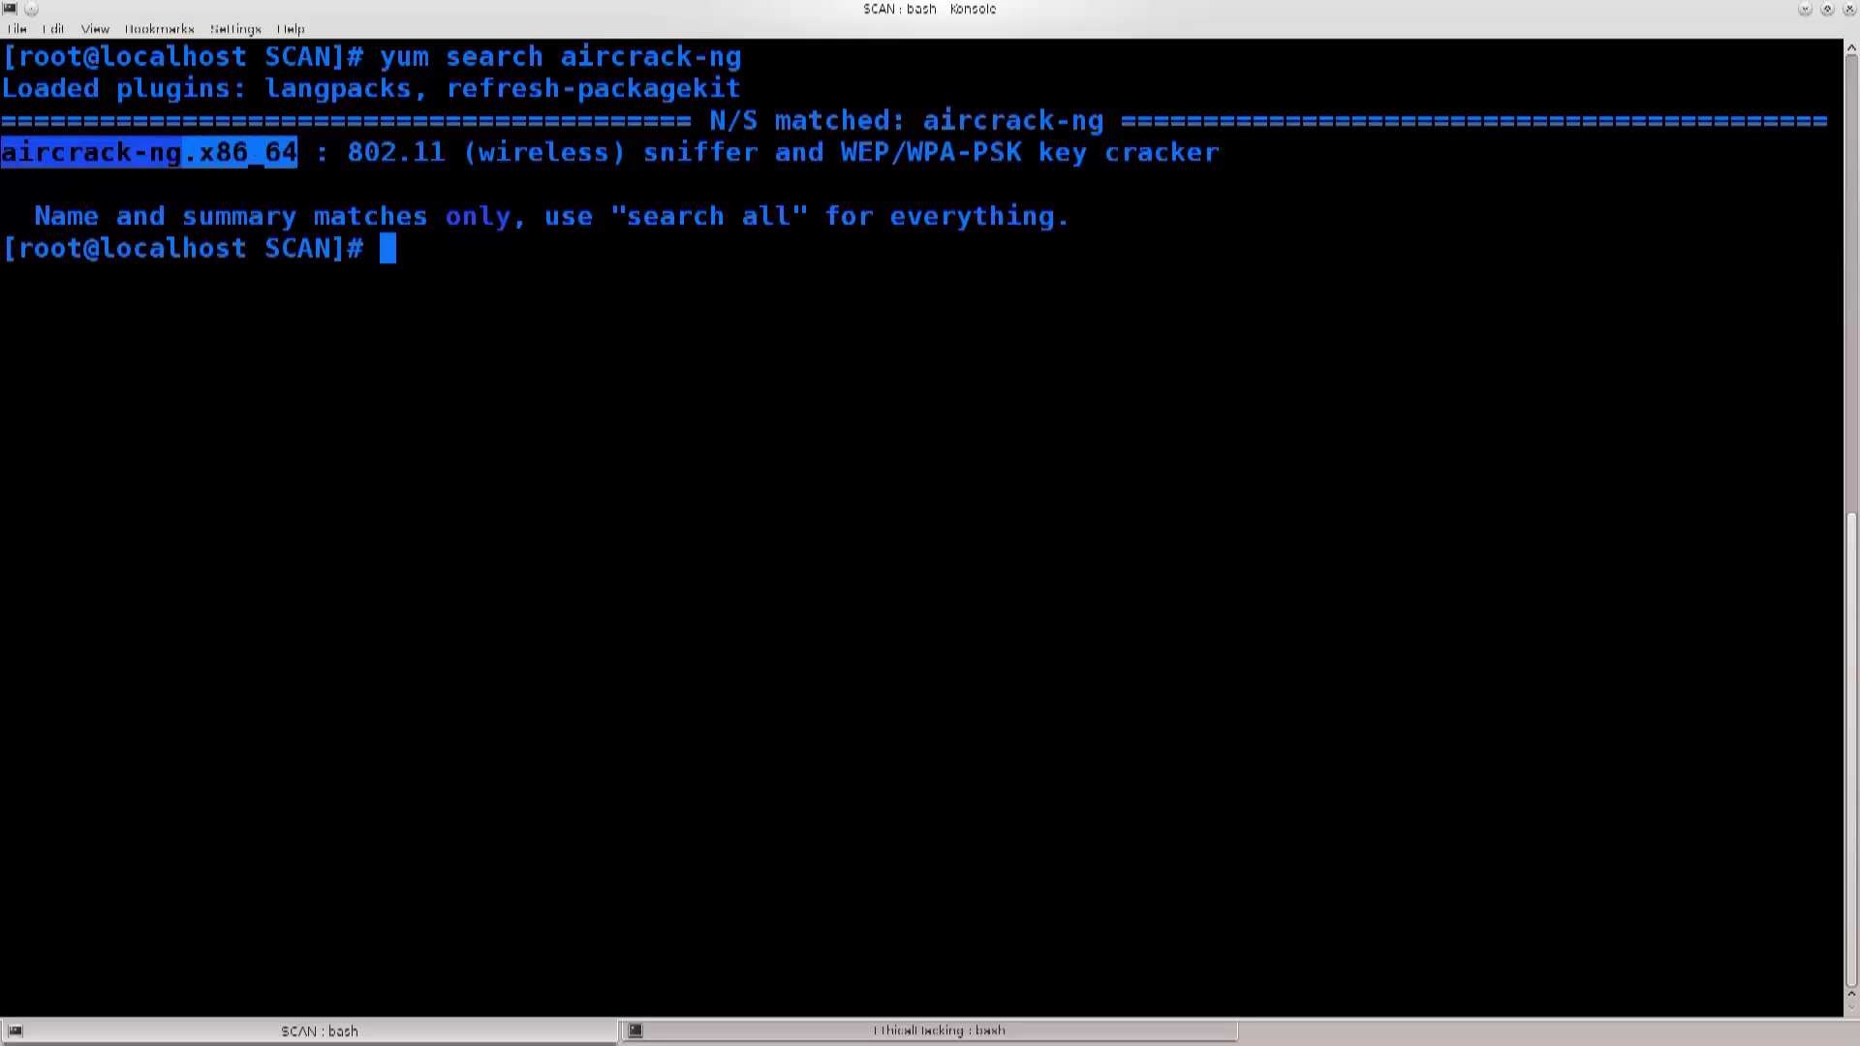
{"action": "left_click_drag", "start_coordinate": [348, 152], "coordinate": [444, 151]}
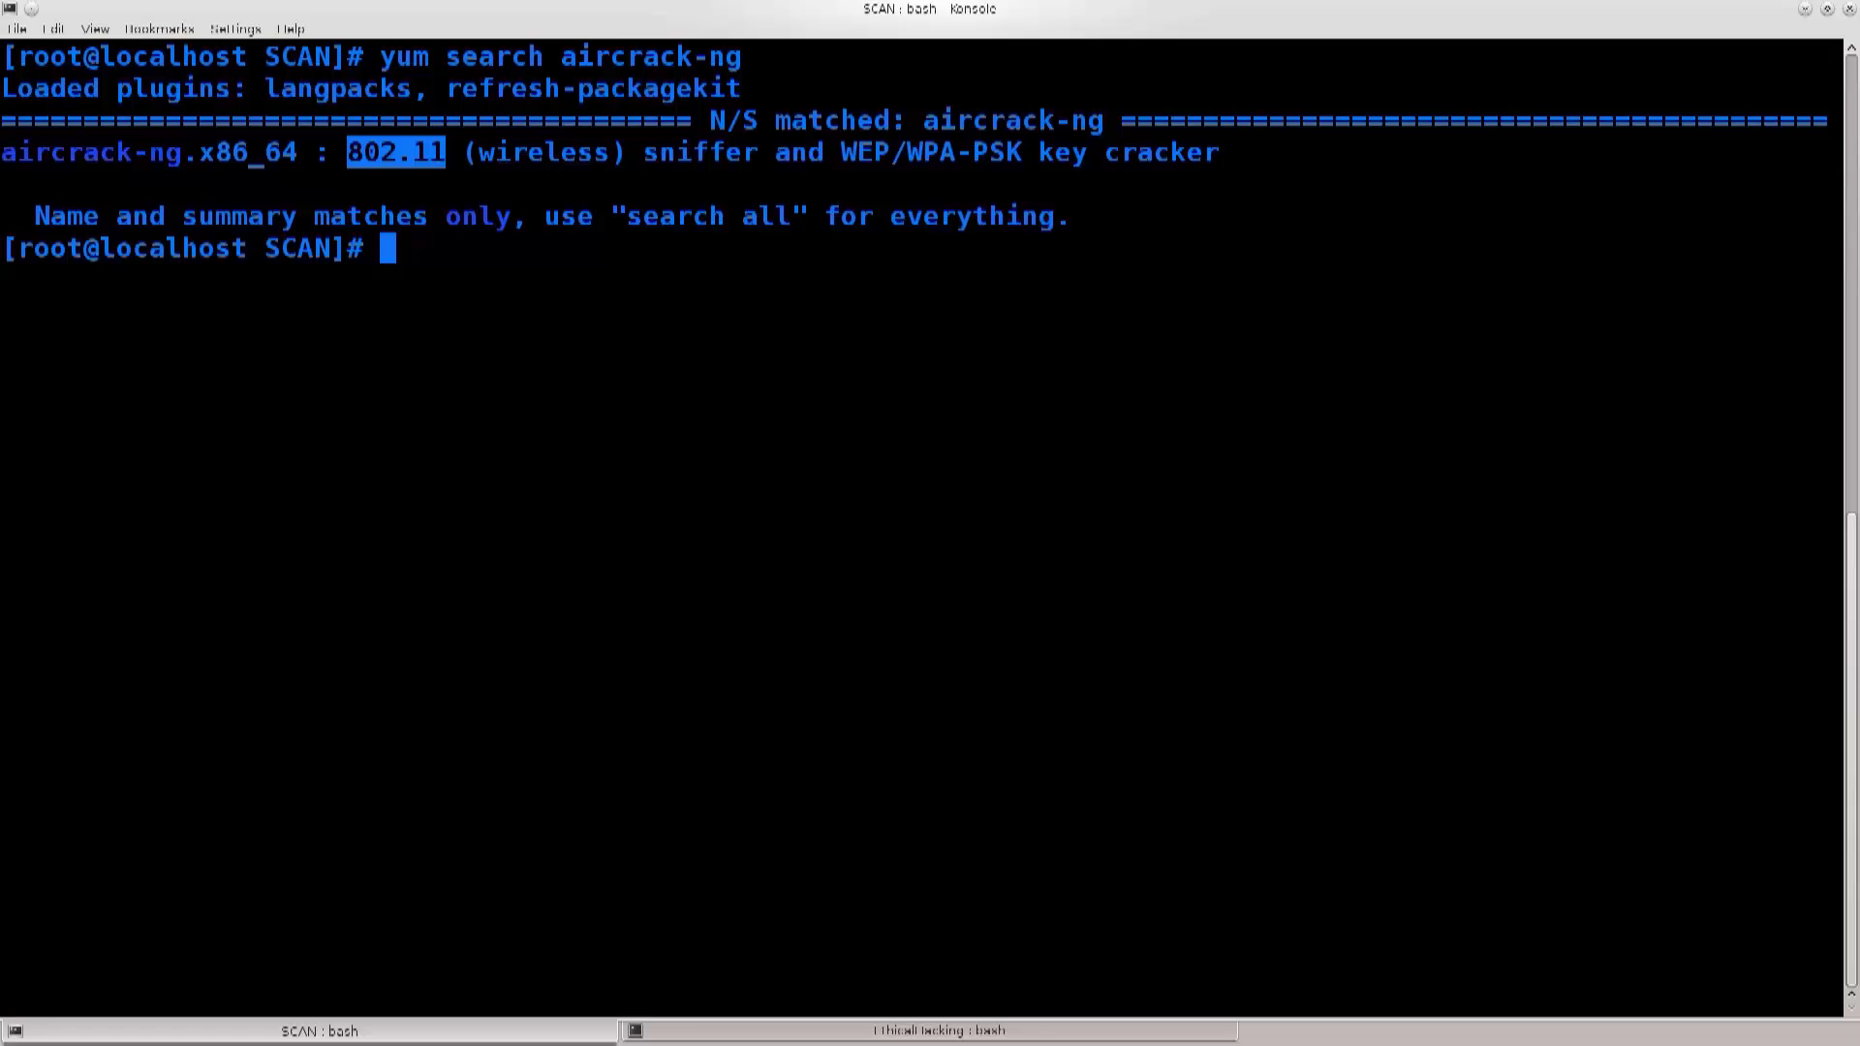
{"action": "left_click_drag", "start_coordinate": [659, 151], "coordinate": [1254, 151]}
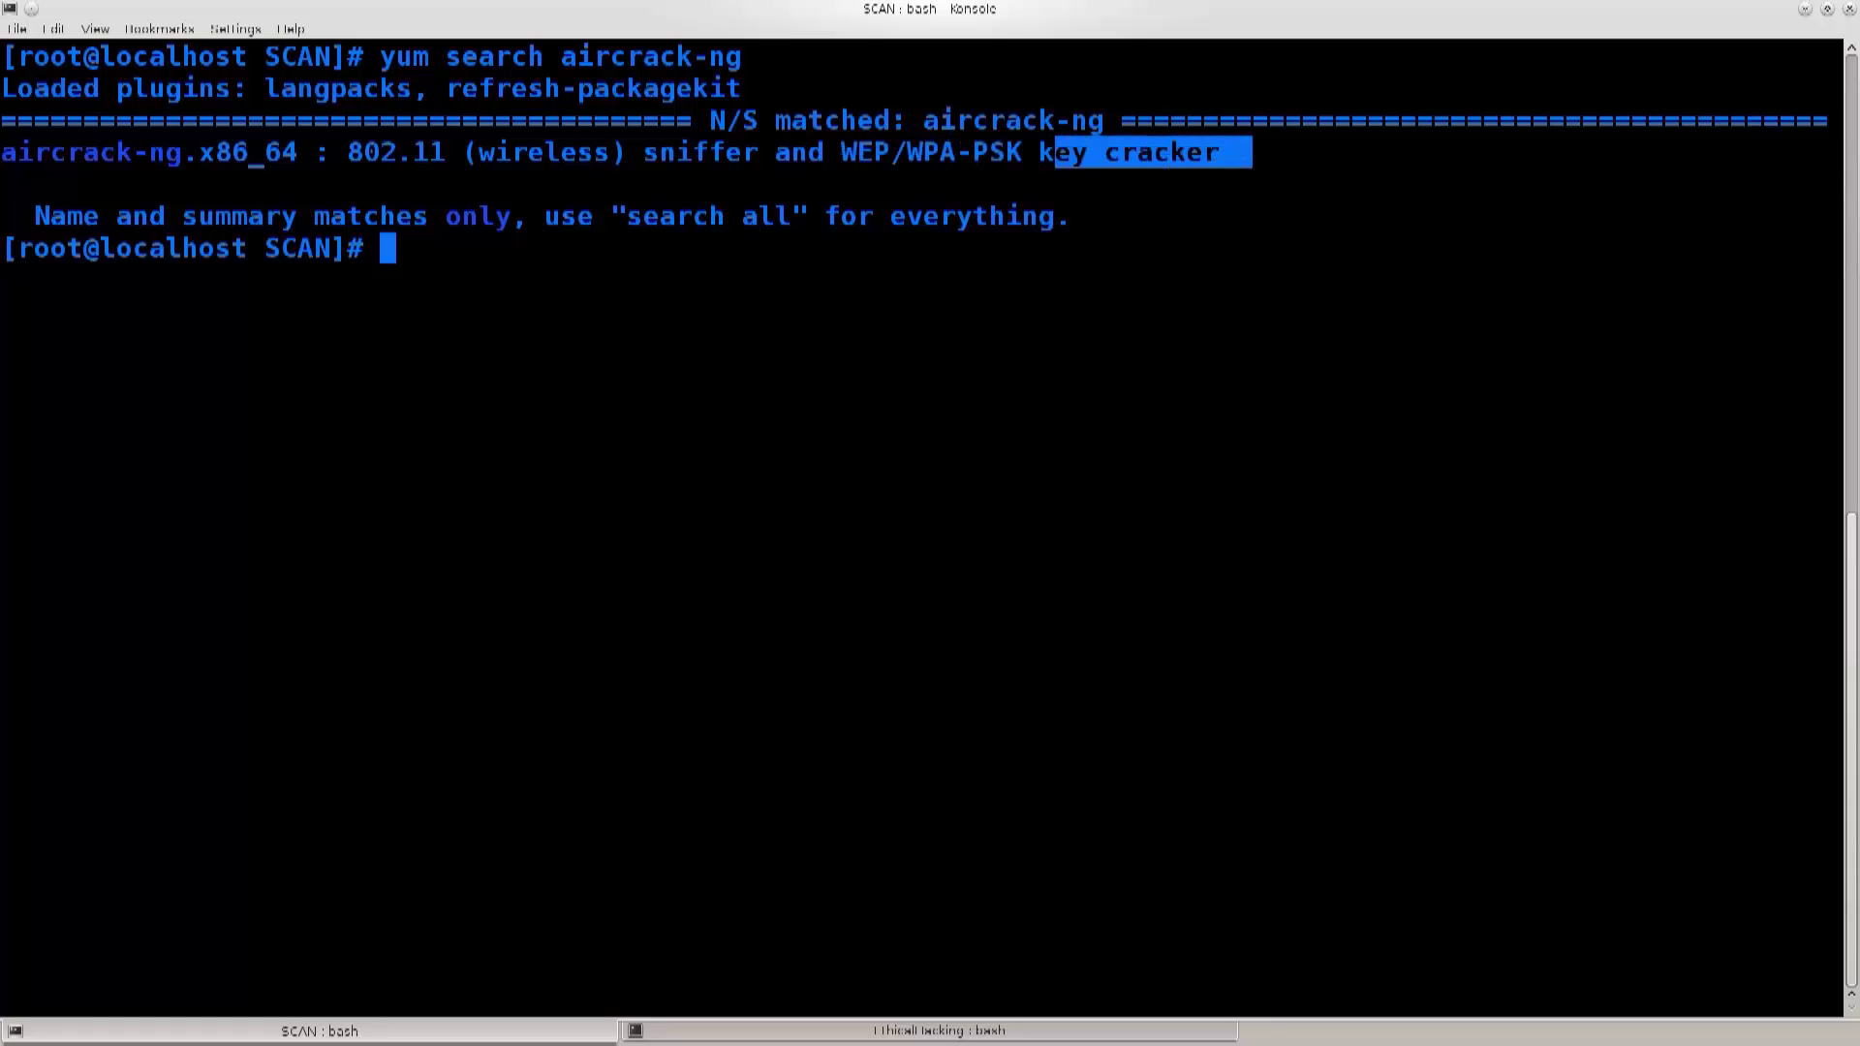
{"action": "left_click", "coordinate": [930, 435]}
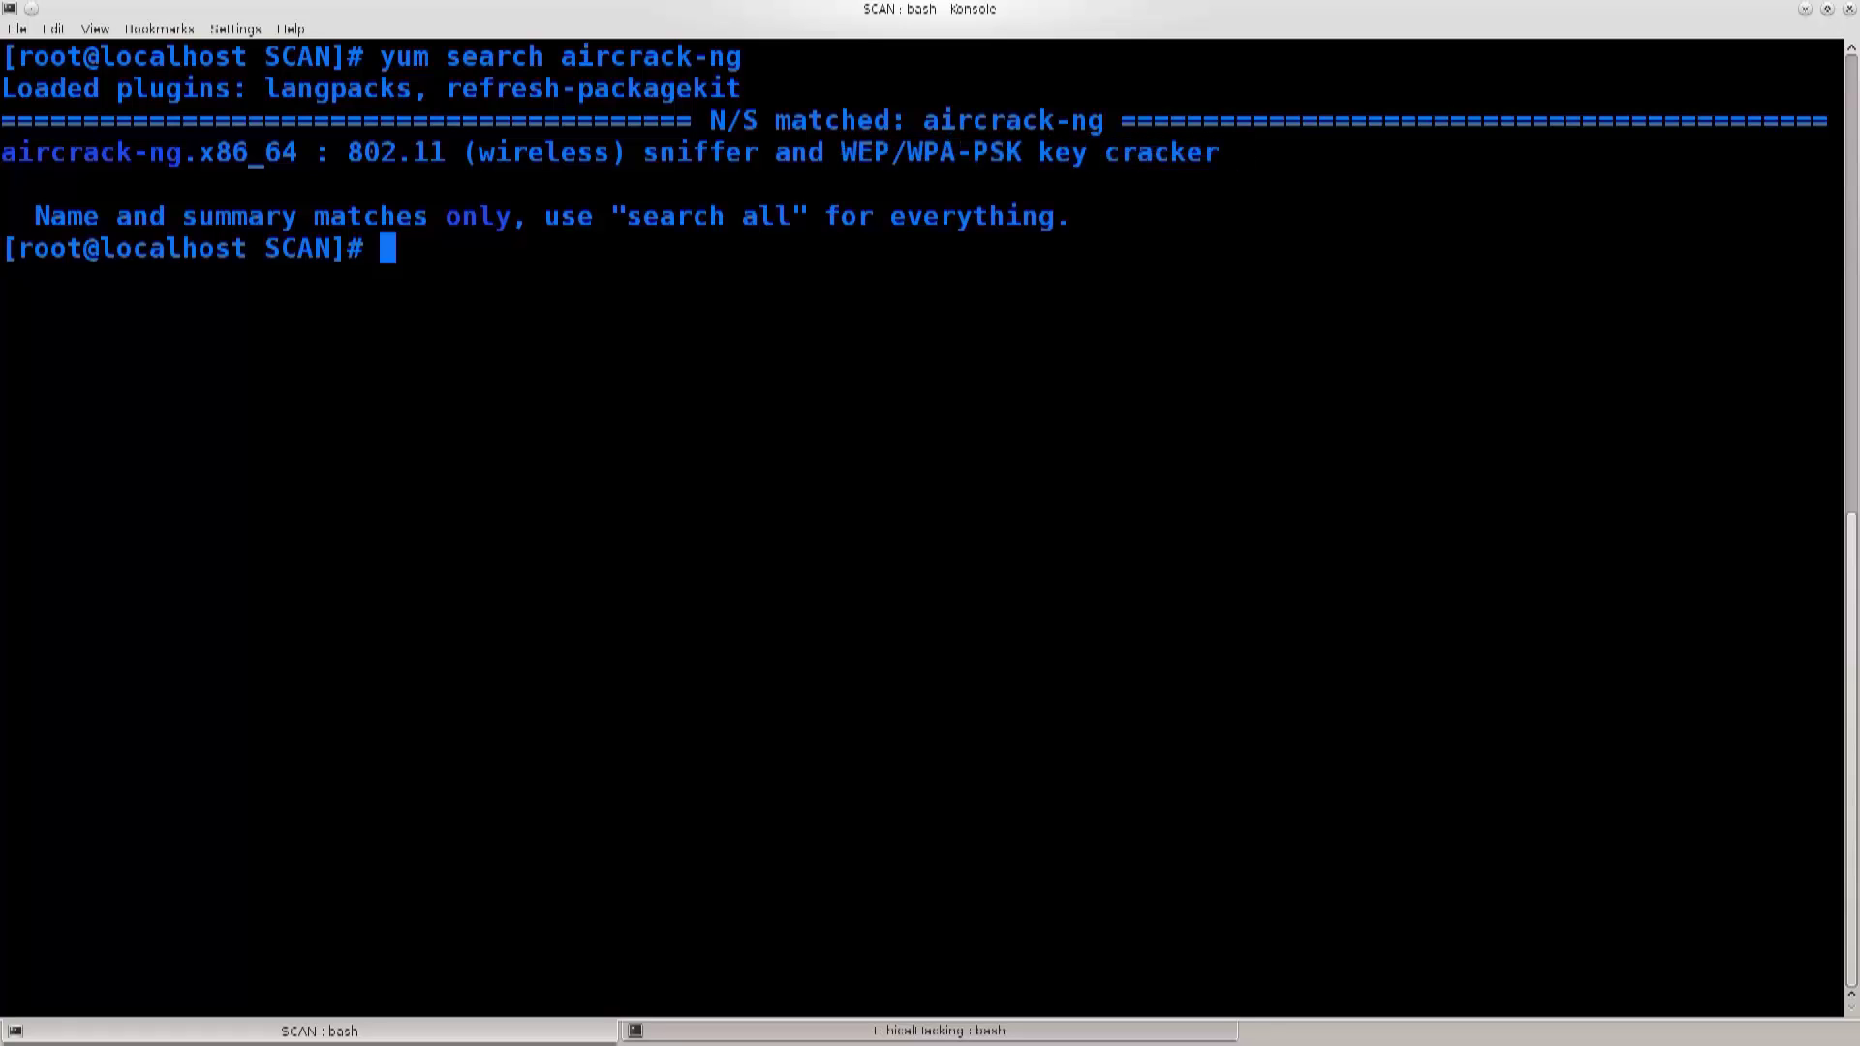
{"action": "left_click_drag", "start_coordinate": [1054, 151], "coordinate": [1264, 152]}
{"action": "left_click", "coordinate": [930, 437]}
{"action": "left_click_drag", "start_coordinate": [907, 151], "coordinate": [959, 151]}
{"action": "left_click", "coordinate": [959, 151]}
{"action": "left_click_drag", "start_coordinate": [840, 152], "coordinate": [891, 152]}
{"action": "left_click", "coordinate": [890, 151]}
{"action": "left_click_drag", "start_coordinate": [842, 151], "coordinate": [890, 151]}
{"action": "left_click", "coordinate": [891, 151]}
{"action": "left_click_drag", "start_coordinate": [841, 151], "coordinate": [891, 152]}
{"action": "left_click_drag", "start_coordinate": [840, 151], "coordinate": [893, 151]}
{"action": "left_click_drag", "start_coordinate": [841, 153], "coordinate": [874, 151]}
{"action": "left_click", "coordinate": [872, 437]}
{"action": "type", "text": "reaver"}
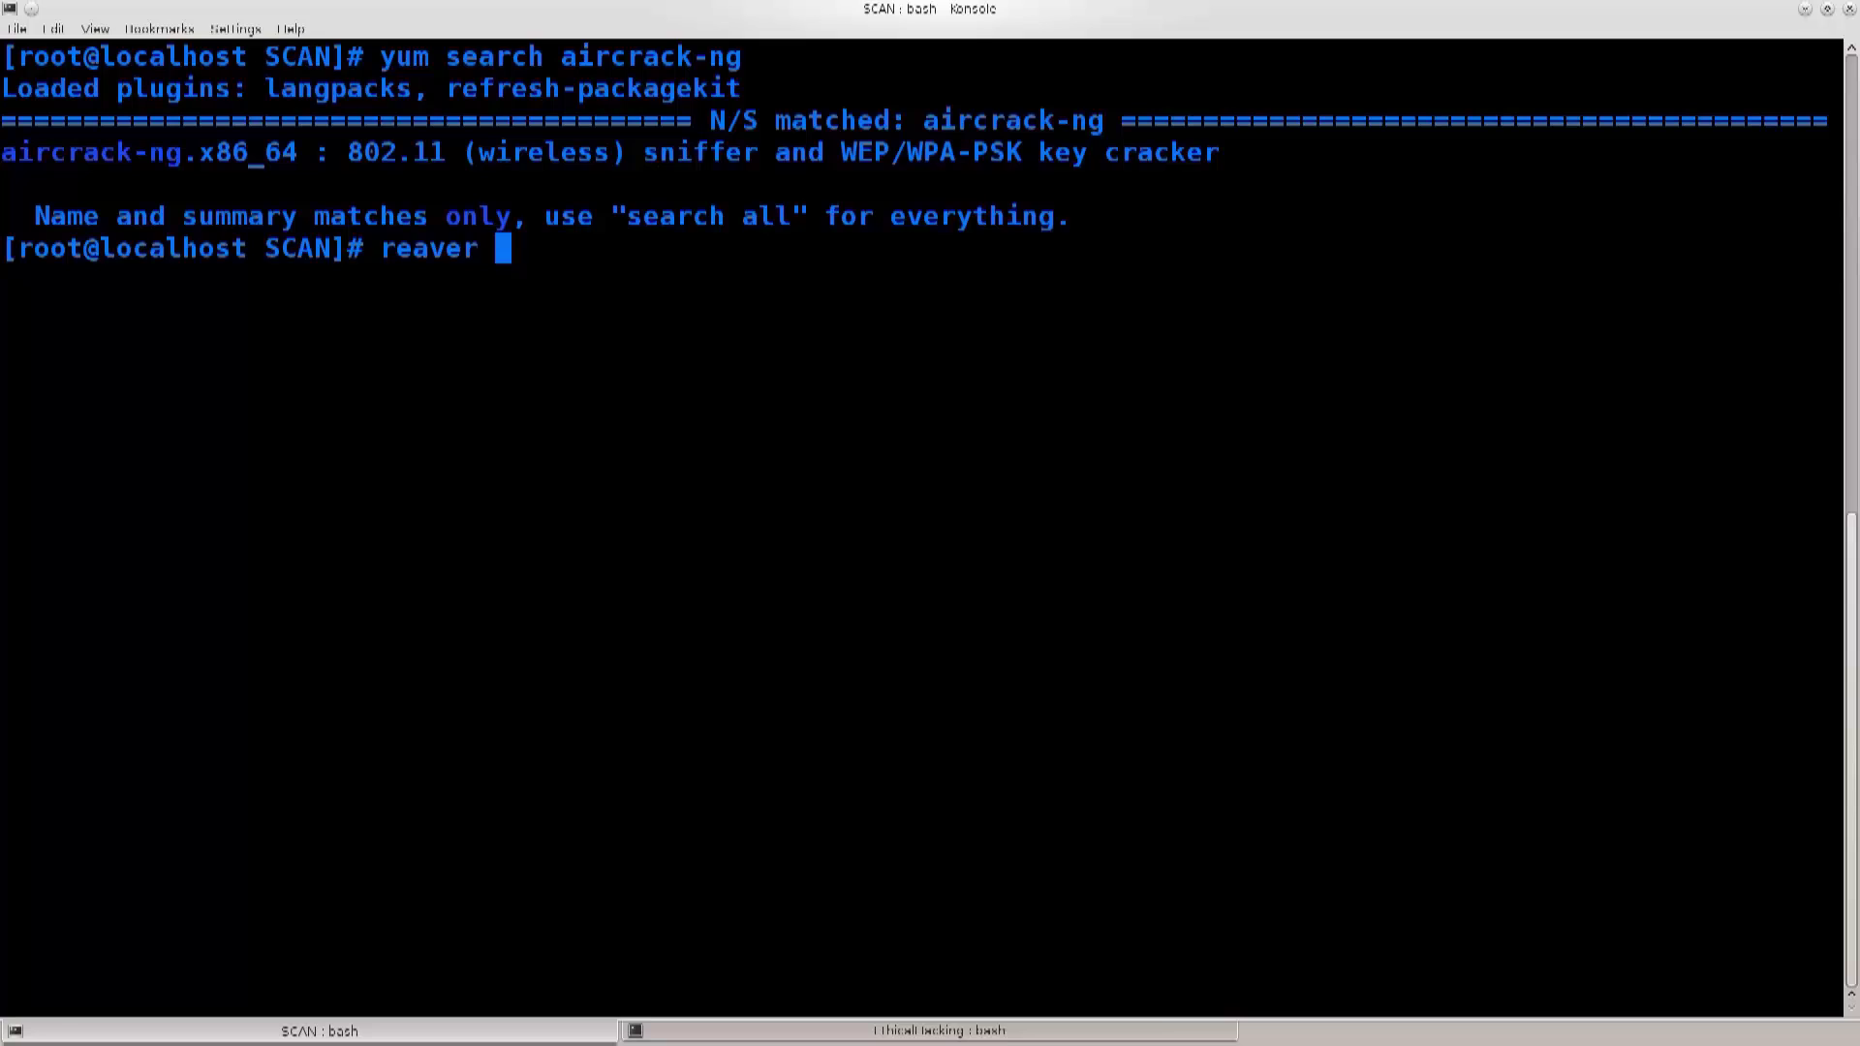
{"action": "key", "text": "BackSpace"}
{"action": "key", "text": "BackSpace"}
{"action": "key", "text": "BackSpace"}
{"action": "key", "text": "BackSpace"}
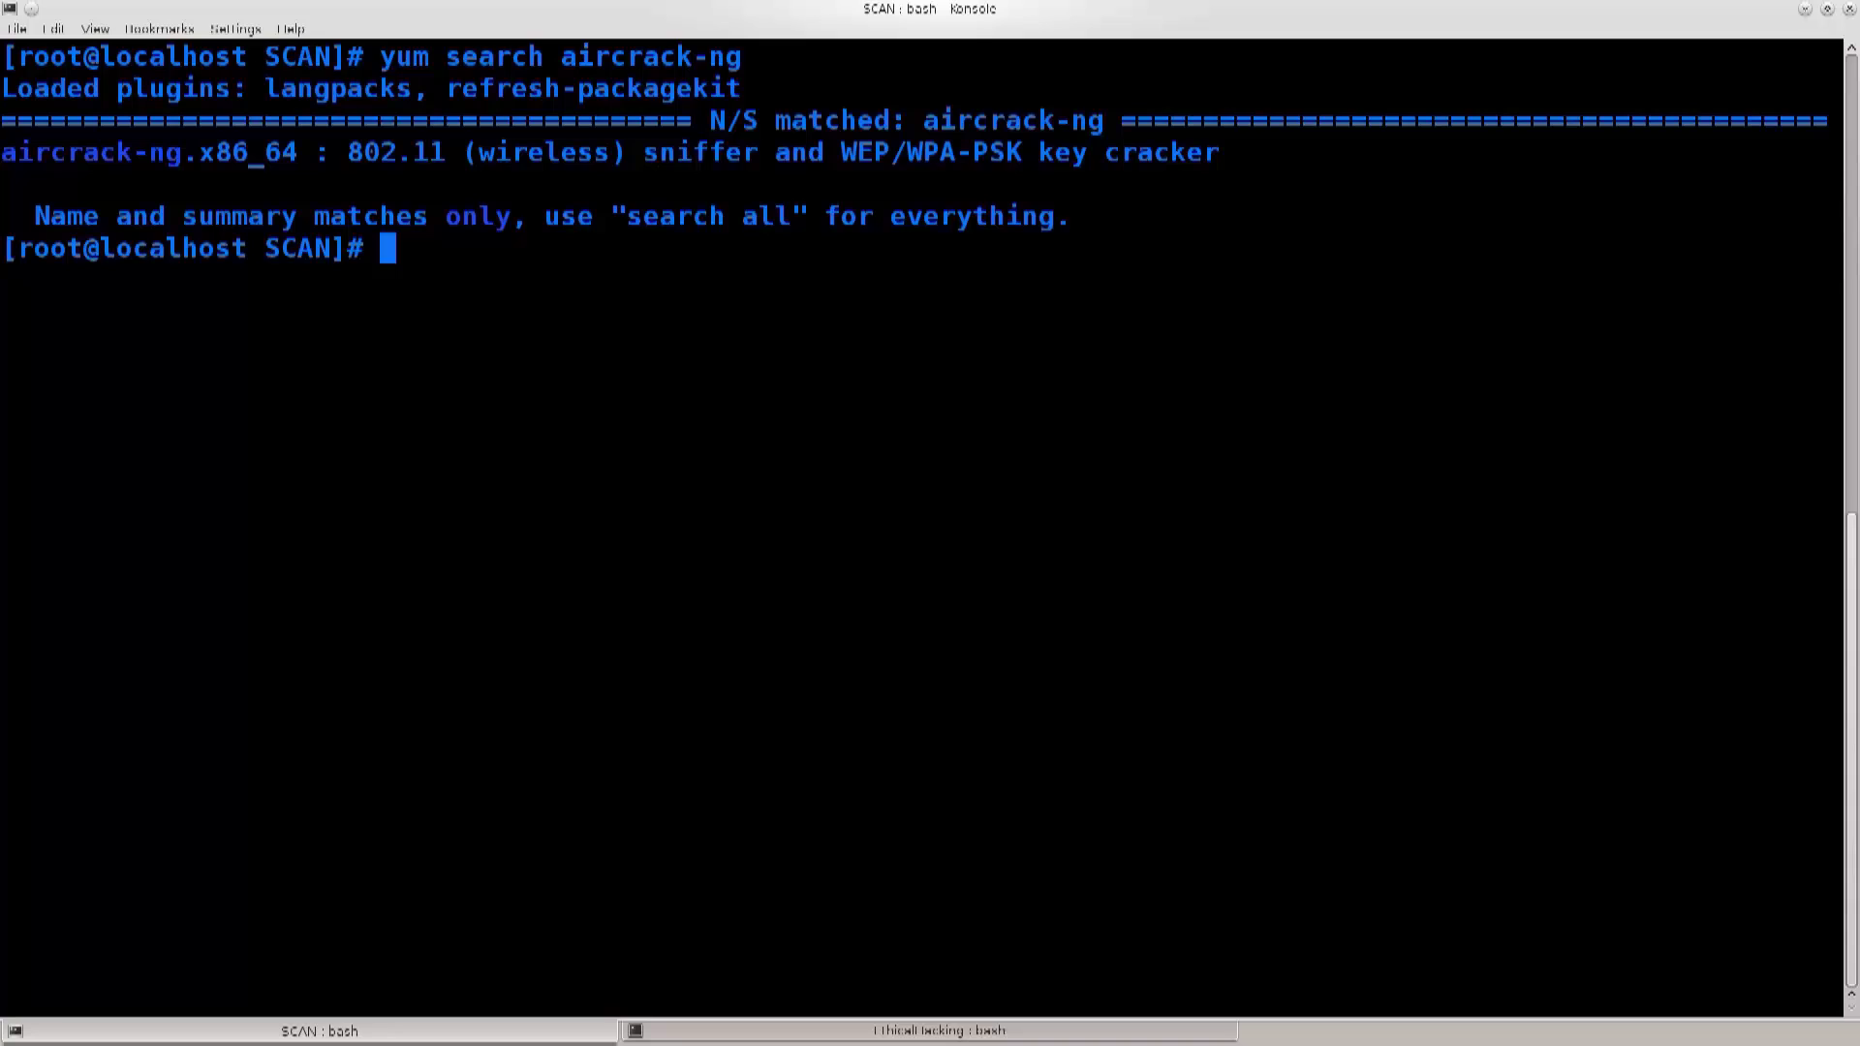
{"action": "left_click_drag", "start_coordinate": [184, 151], "coordinate": [2, 152]}
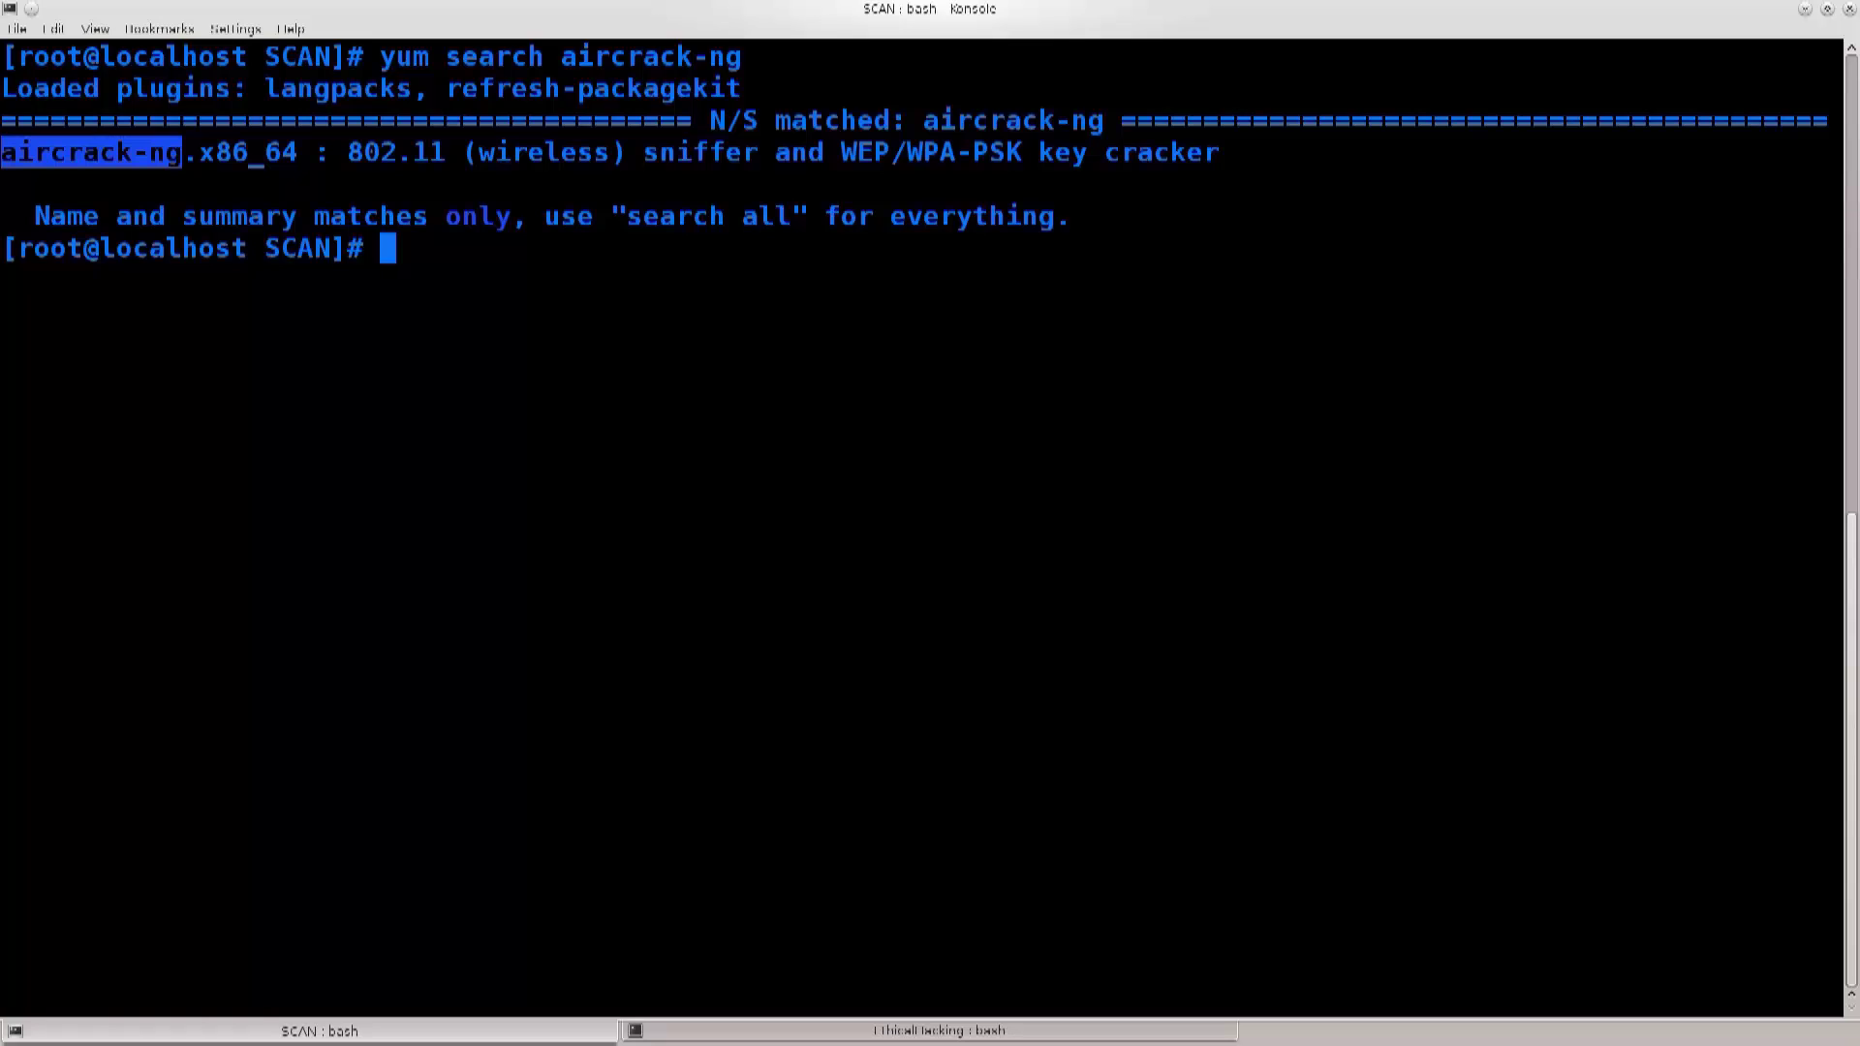
{"action": "left_click_drag", "start_coordinate": [184, 151], "coordinate": [2, 151]}
{"action": "left_click", "coordinate": [581, 436]}
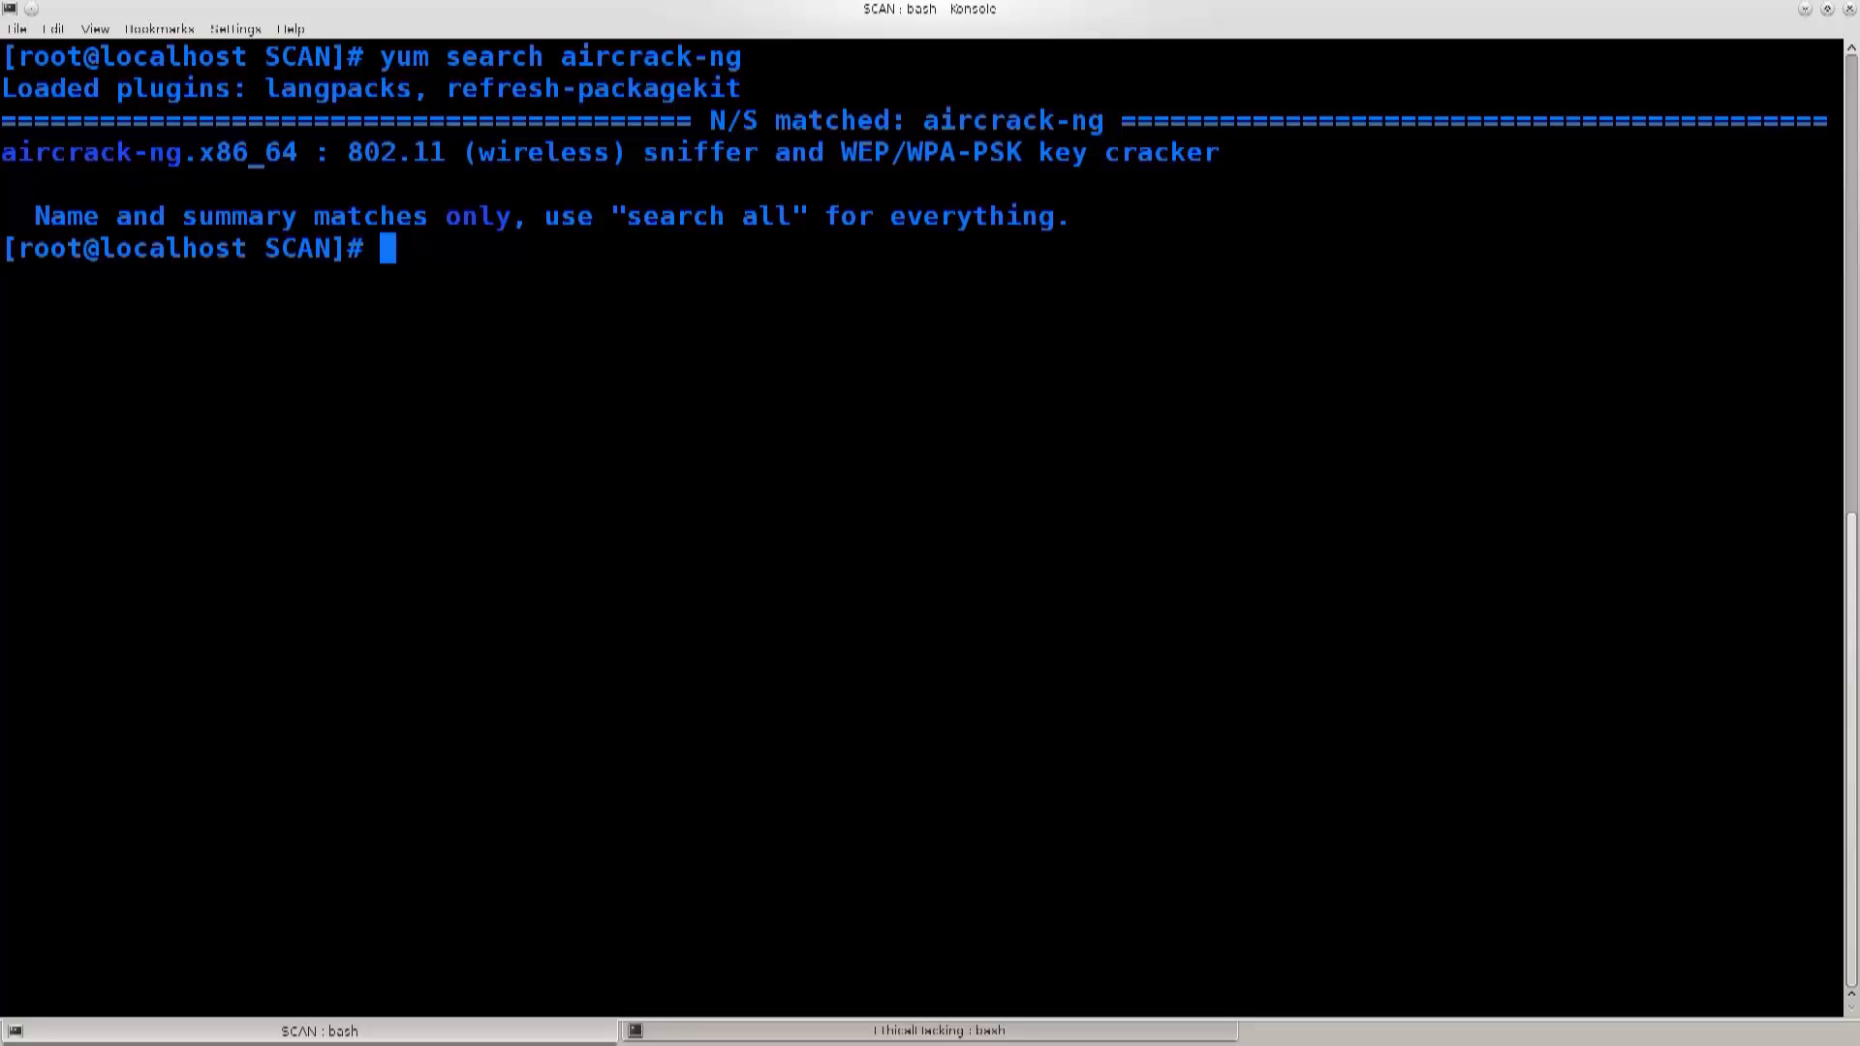
{"action": "left_click_drag", "start_coordinate": [34, 151], "coordinate": [132, 151]}
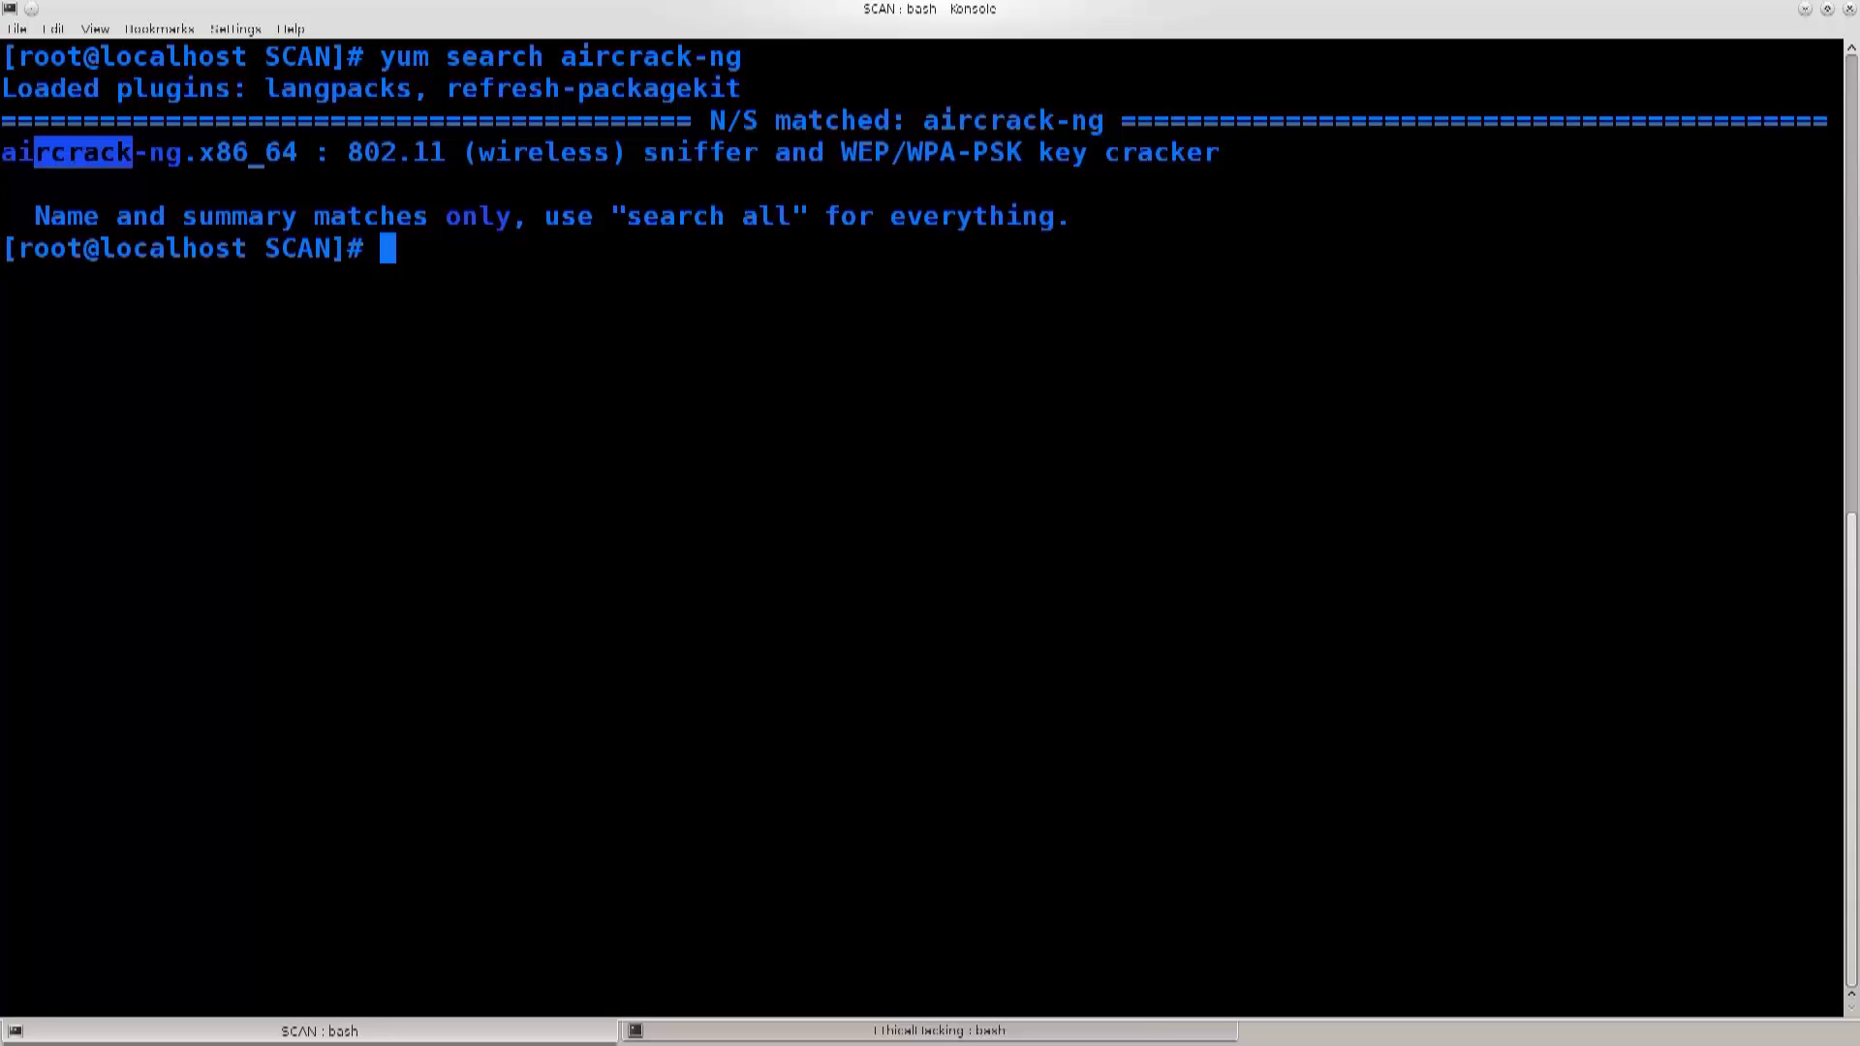
{"action": "left_click_drag", "start_coordinate": [150, 279], "coordinate": [199, 279]}
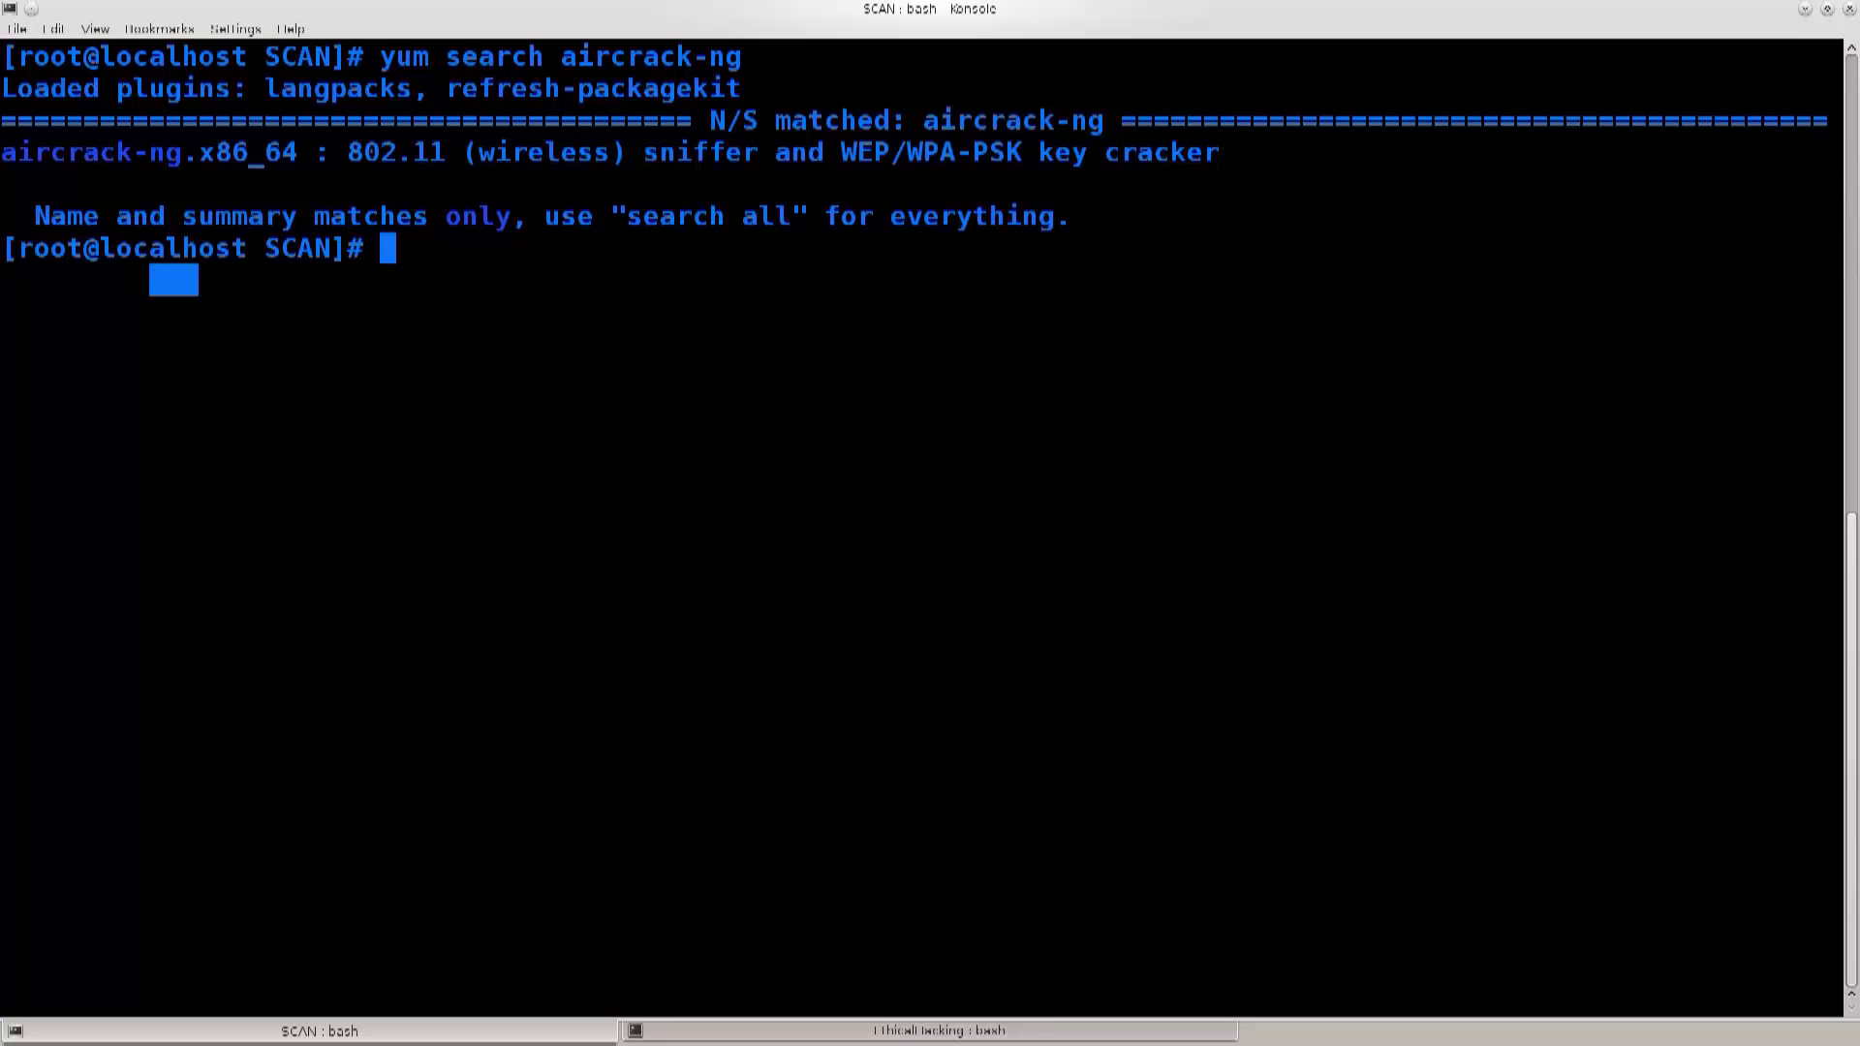
{"action": "type", "text": "reaver"}
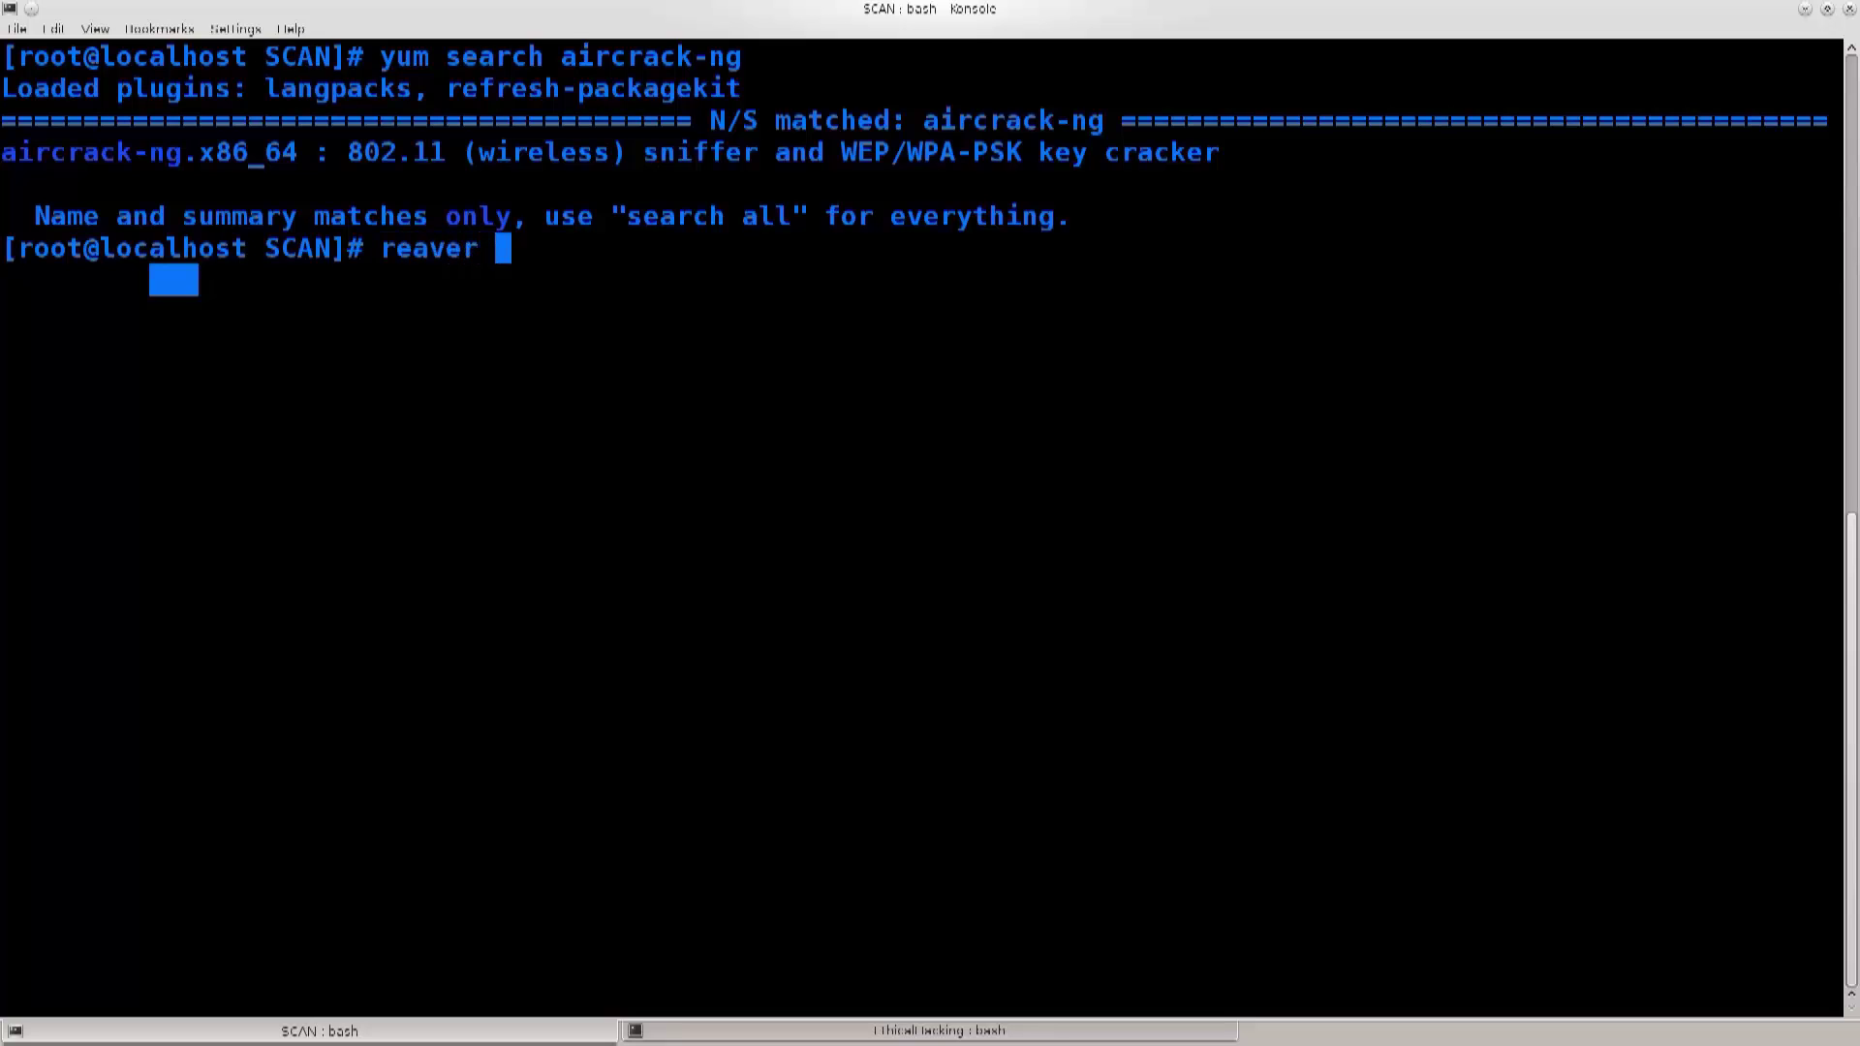
{"action": "left_click_drag", "start_coordinate": [183, 152], "coordinate": [4, 152]}
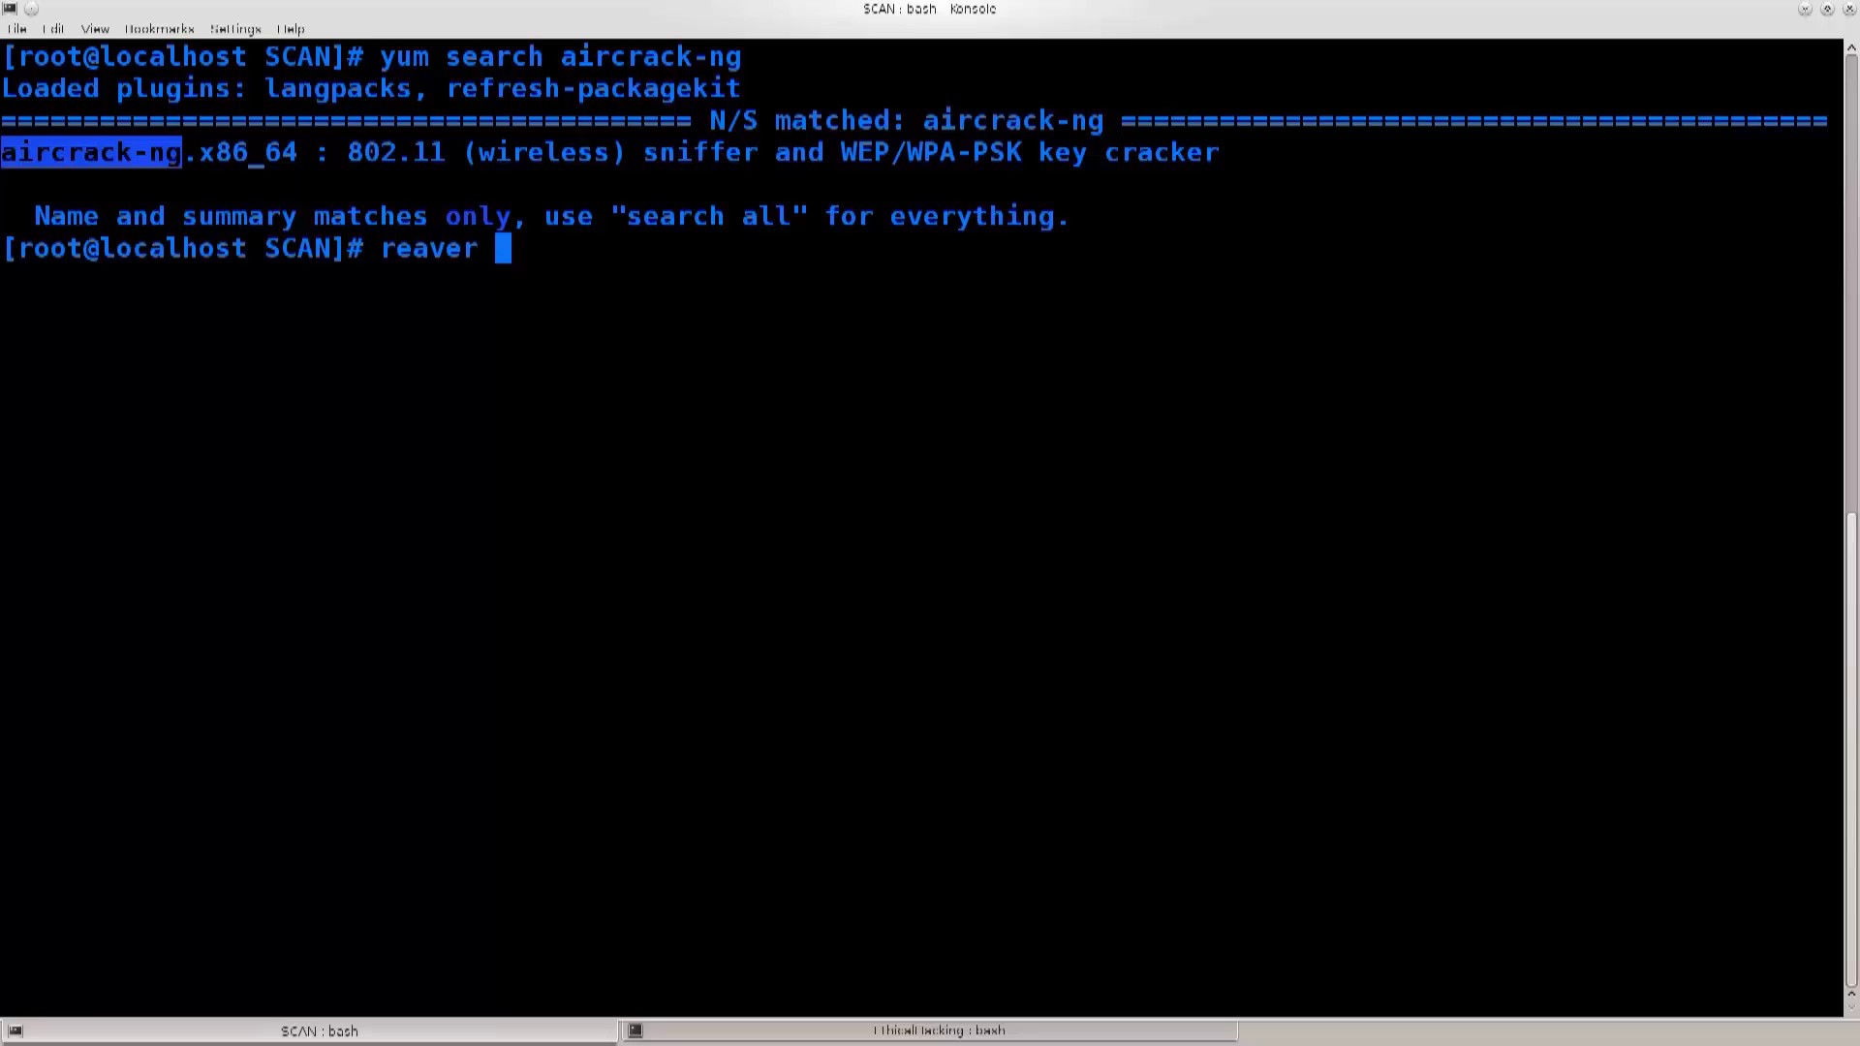
{"action": "left_click_drag", "start_coordinate": [381, 247], "coordinate": [480, 247]}
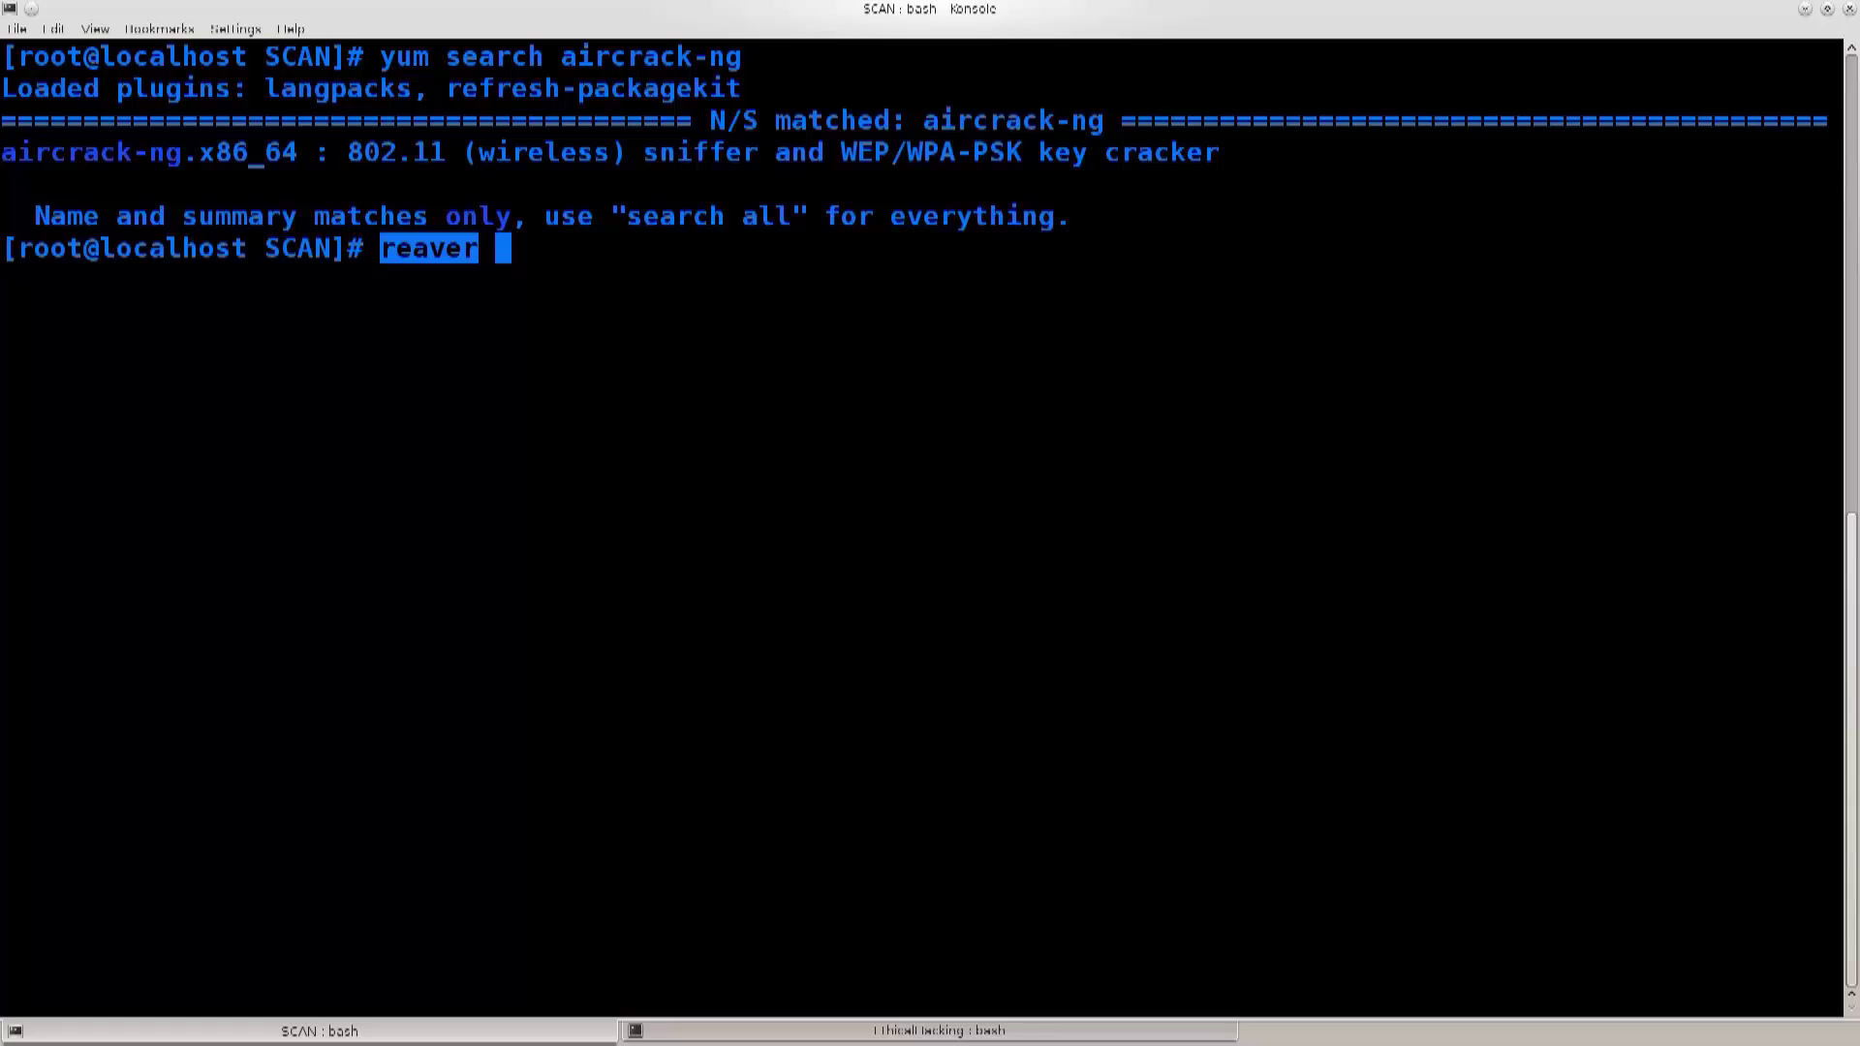
{"action": "left_click", "coordinate": [871, 582]}
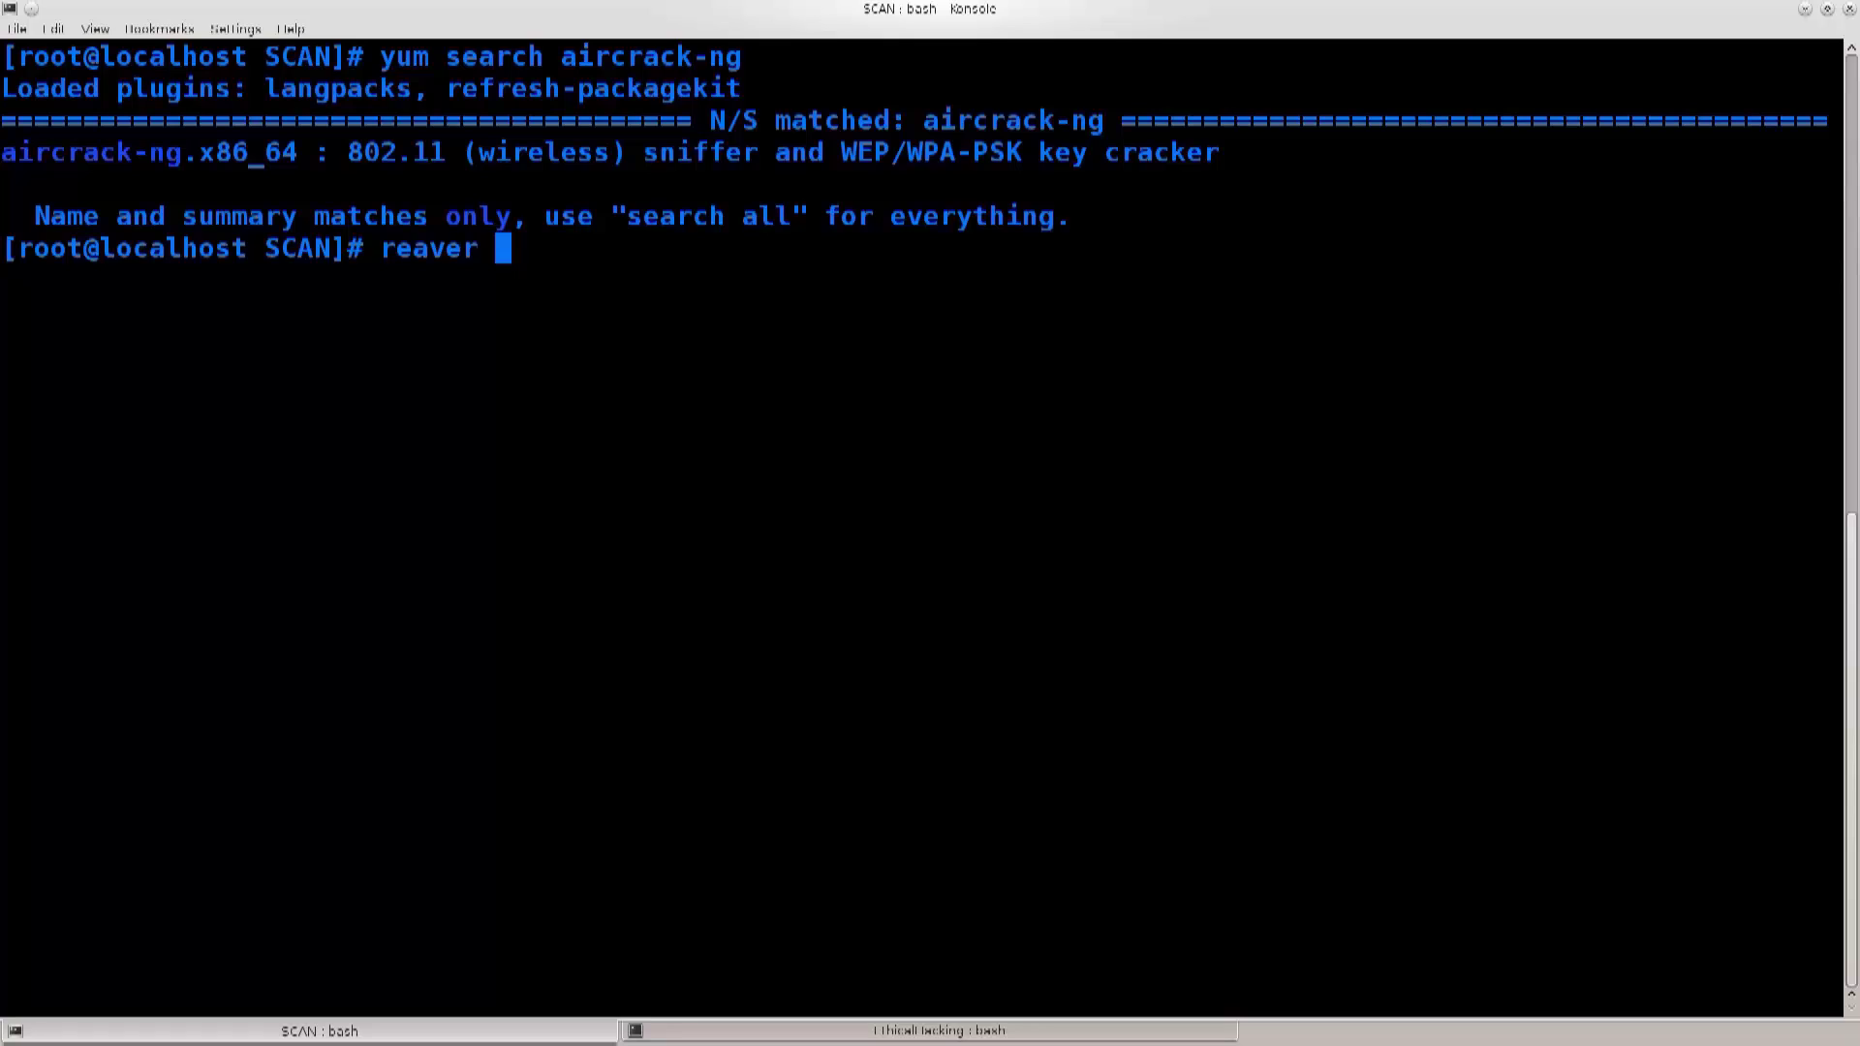
{"action": "key", "text": "BackSpace"}
{"action": "key", "text": "BackSpace"}
{"action": "key", "text": "BackSpace"}
{"action": "key", "text": "BackSpace"}
{"action": "key", "text": "BackSpace"}
{"action": "key", "text": "BackSpace"}
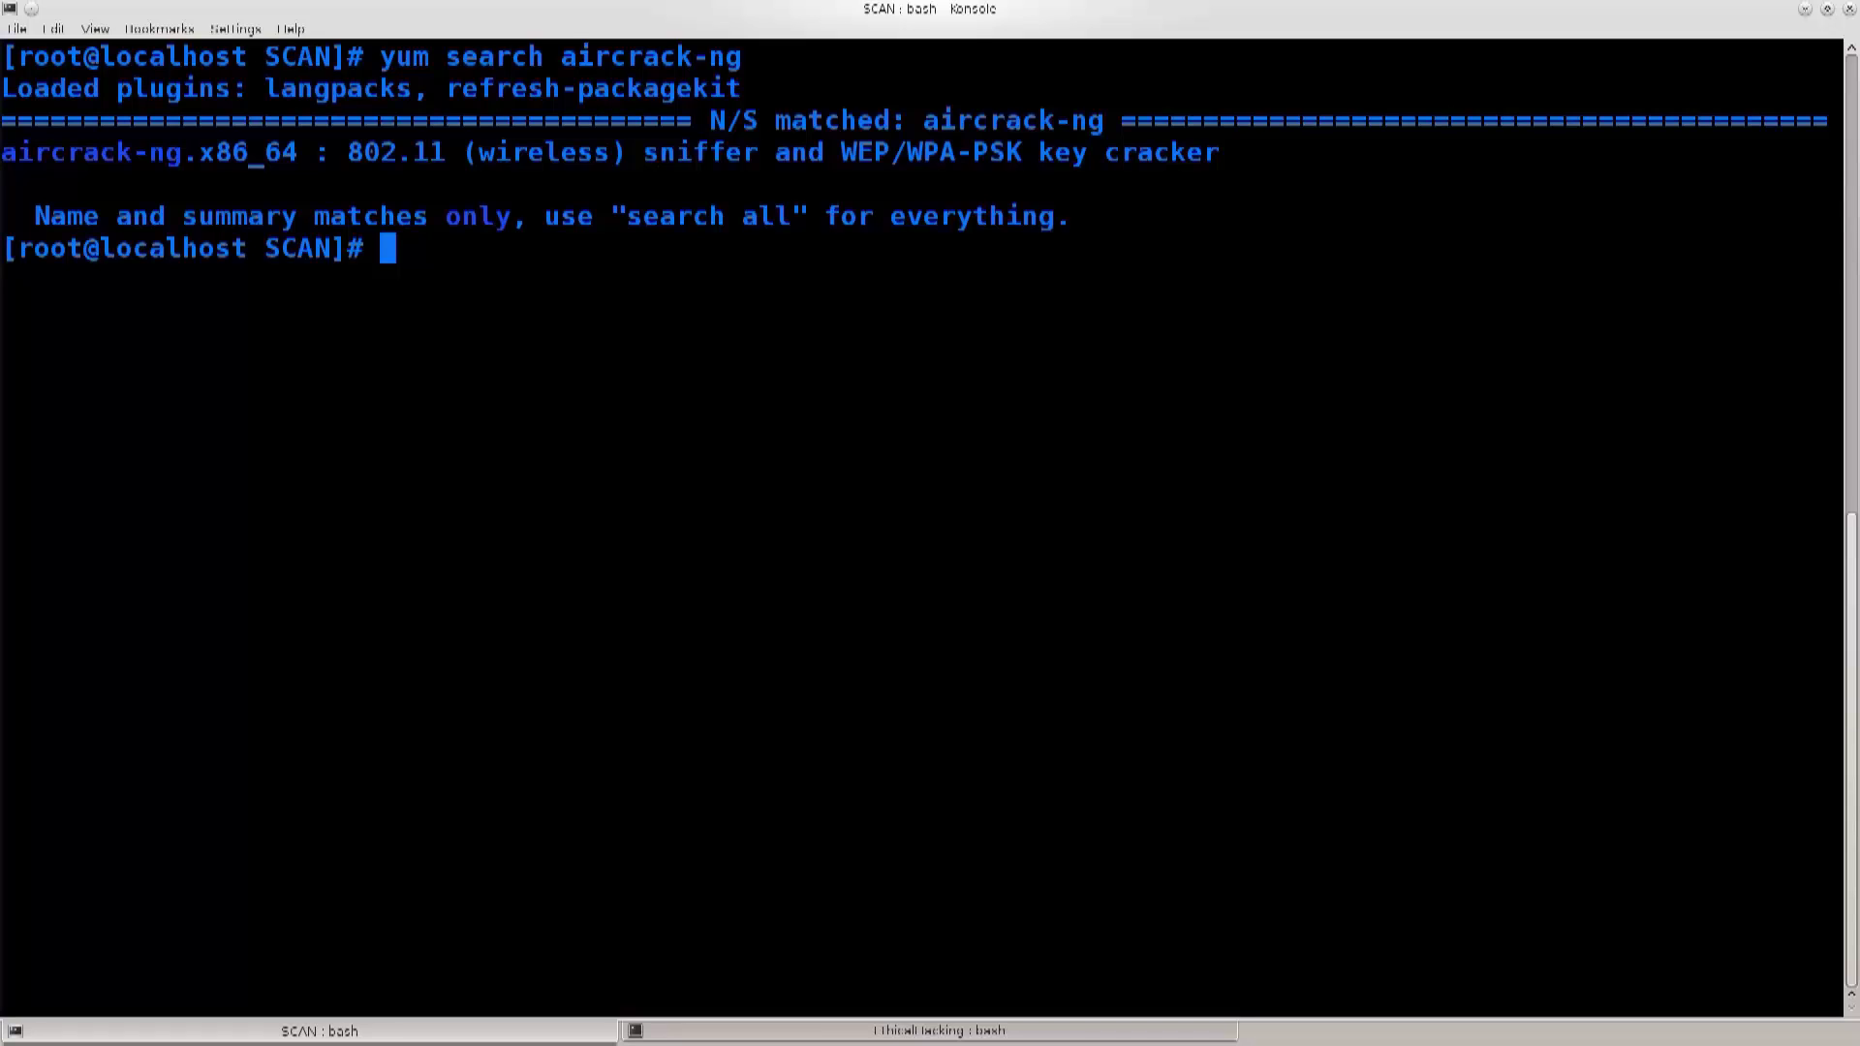
Highlight 'aircrack-ng.x86_64' on the search result line
{"action": "left_click_drag", "start_coordinate": [14, 151], "coordinate": [280, 152]}
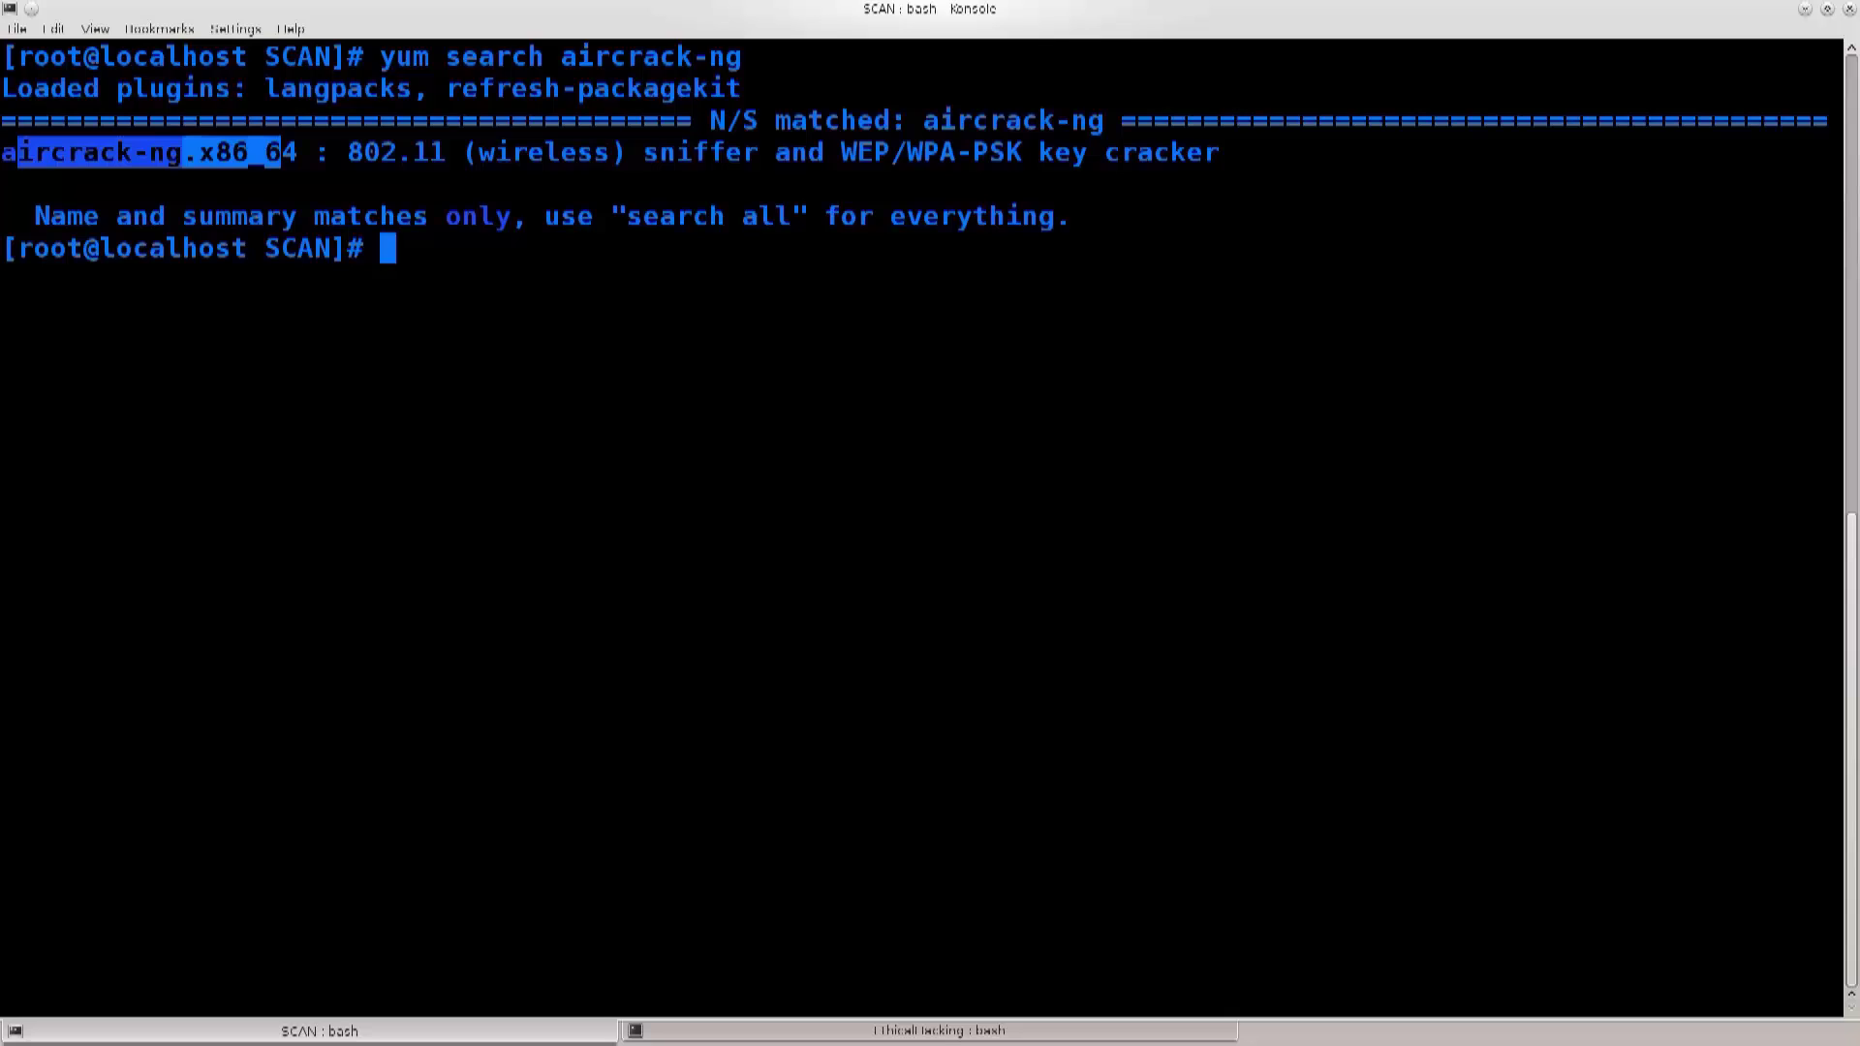
{"action": "left_click_drag", "start_coordinate": [396, 247], "coordinate": [576, 247]}
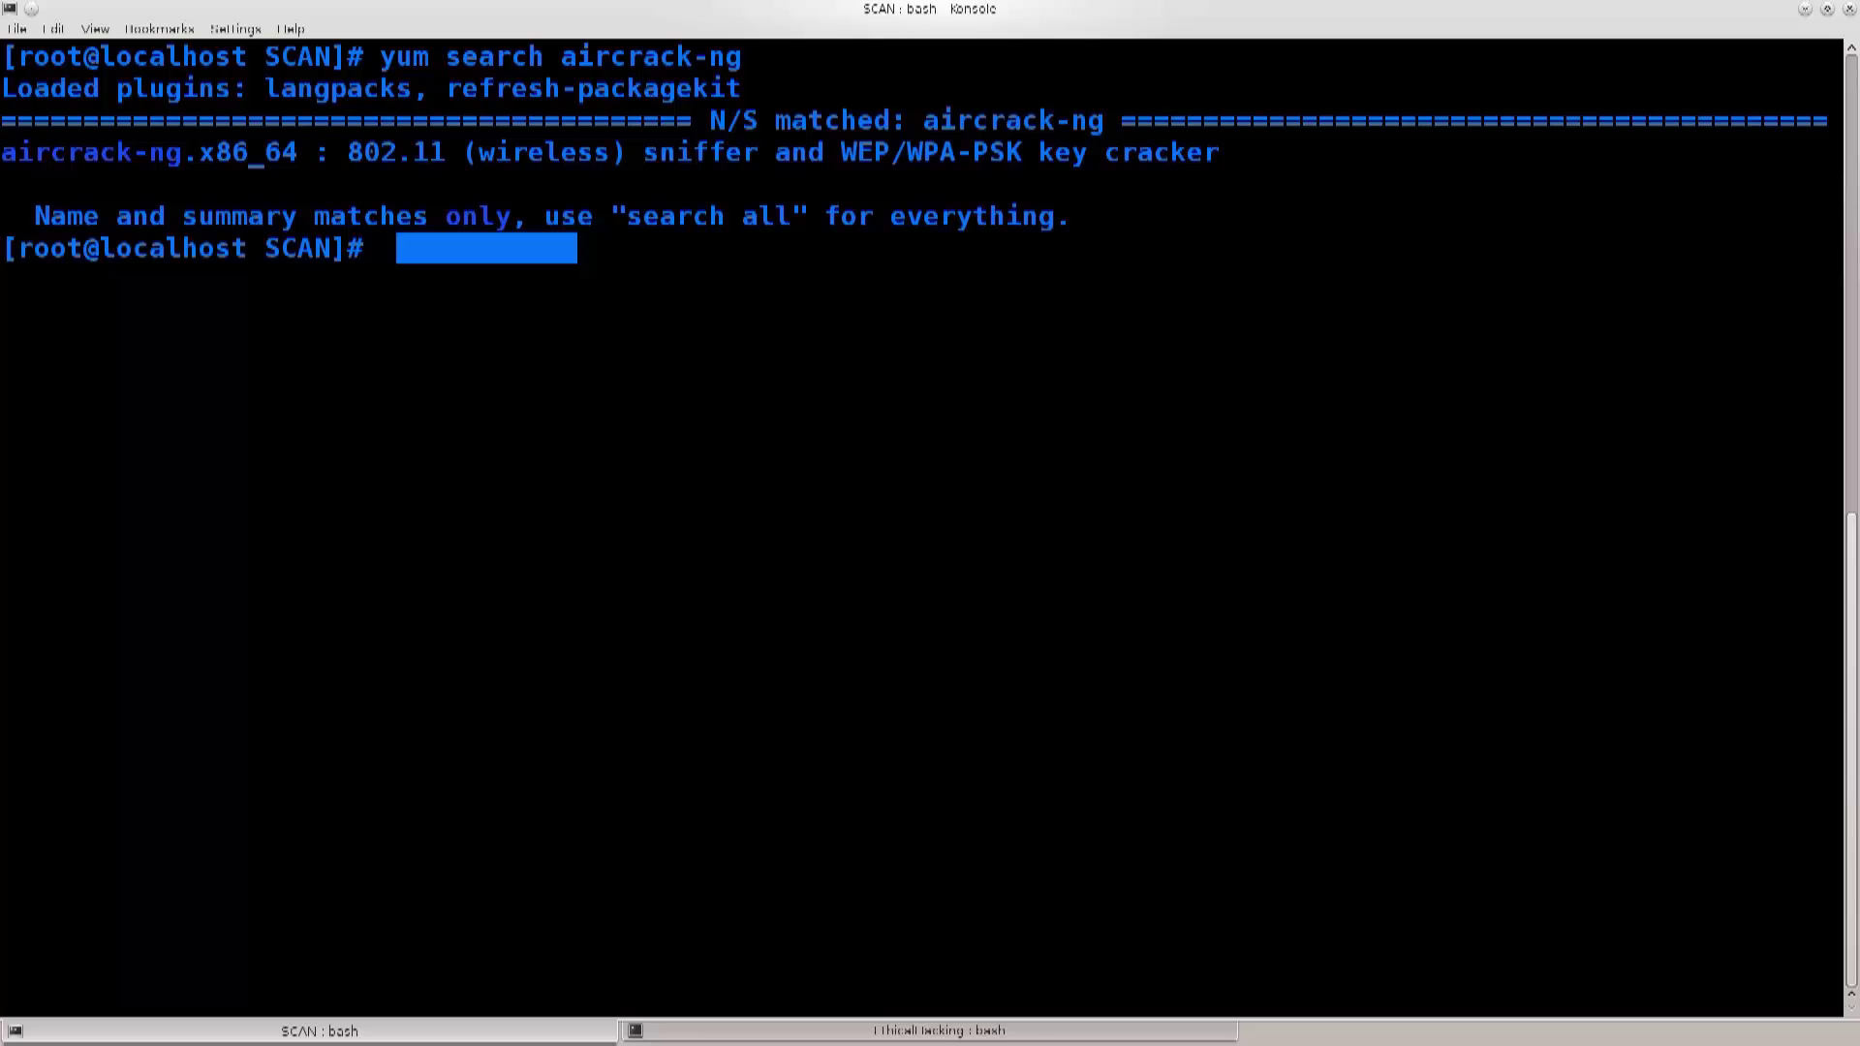
{"action": "left_click_drag", "start_coordinate": [299, 151], "coordinate": [4, 151]}
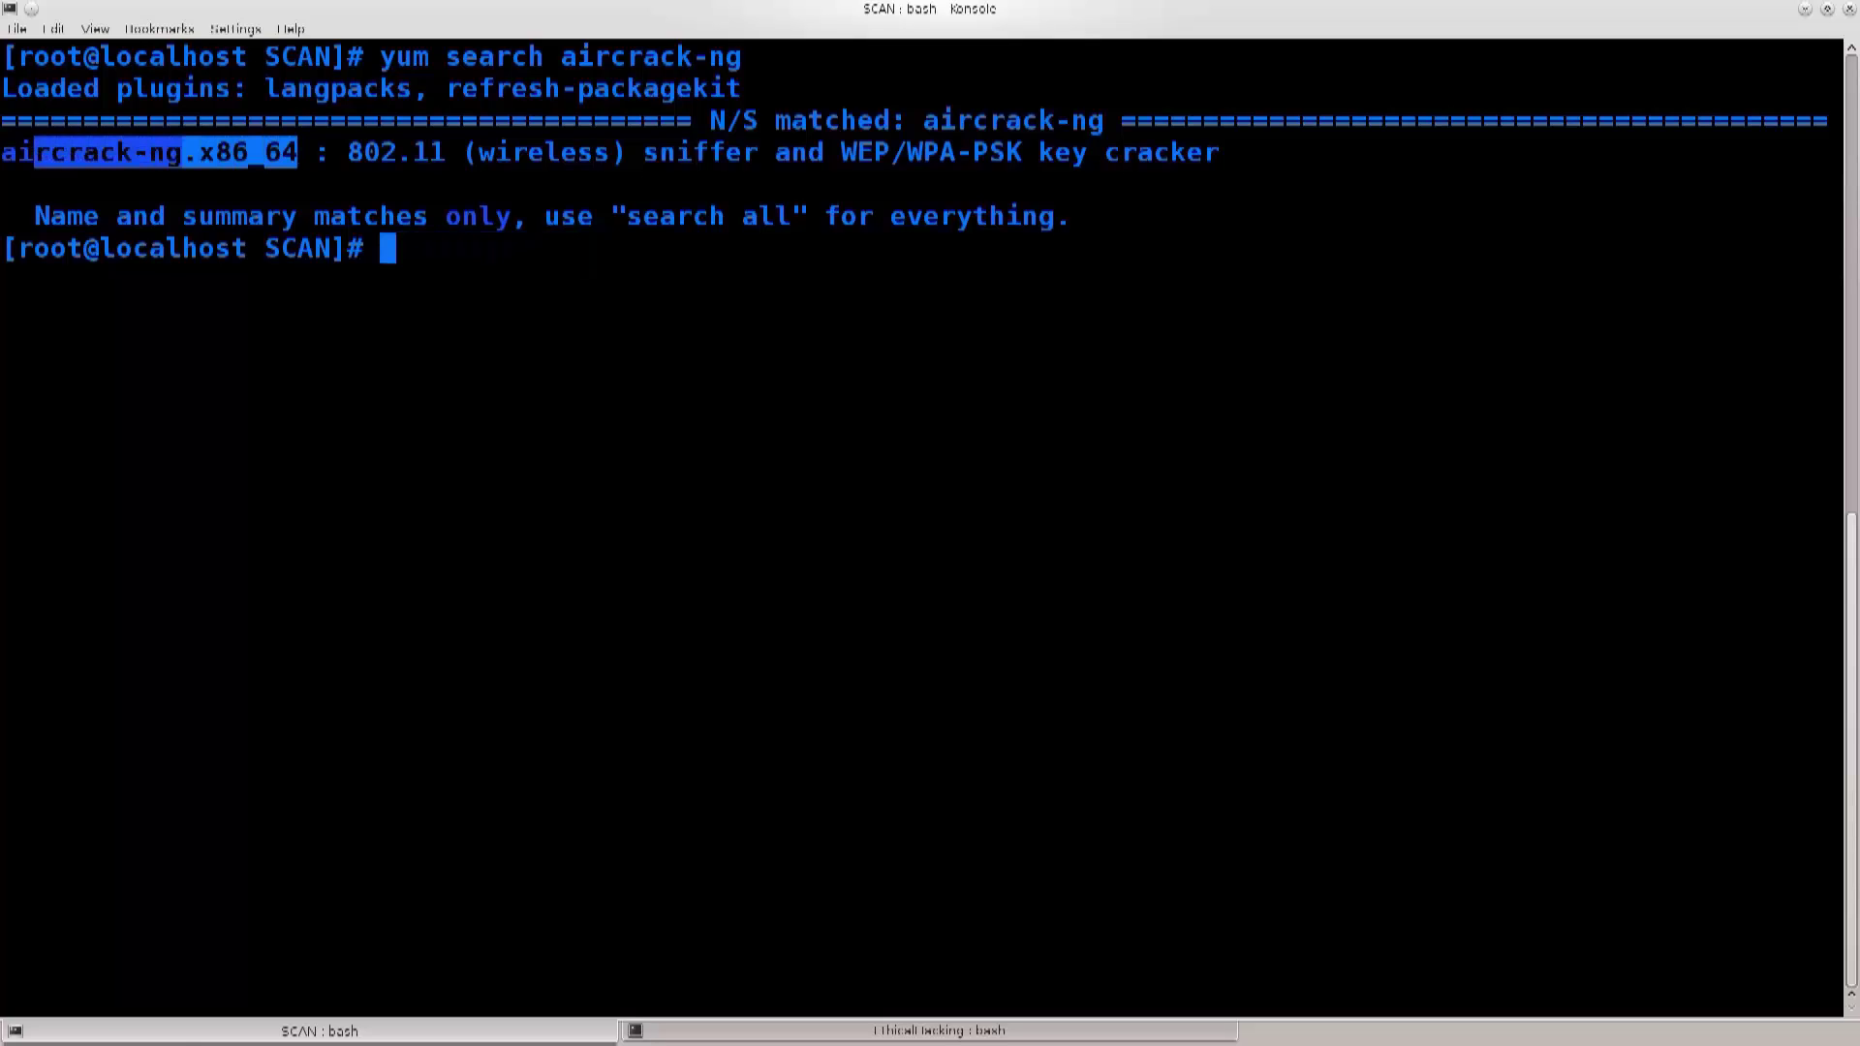